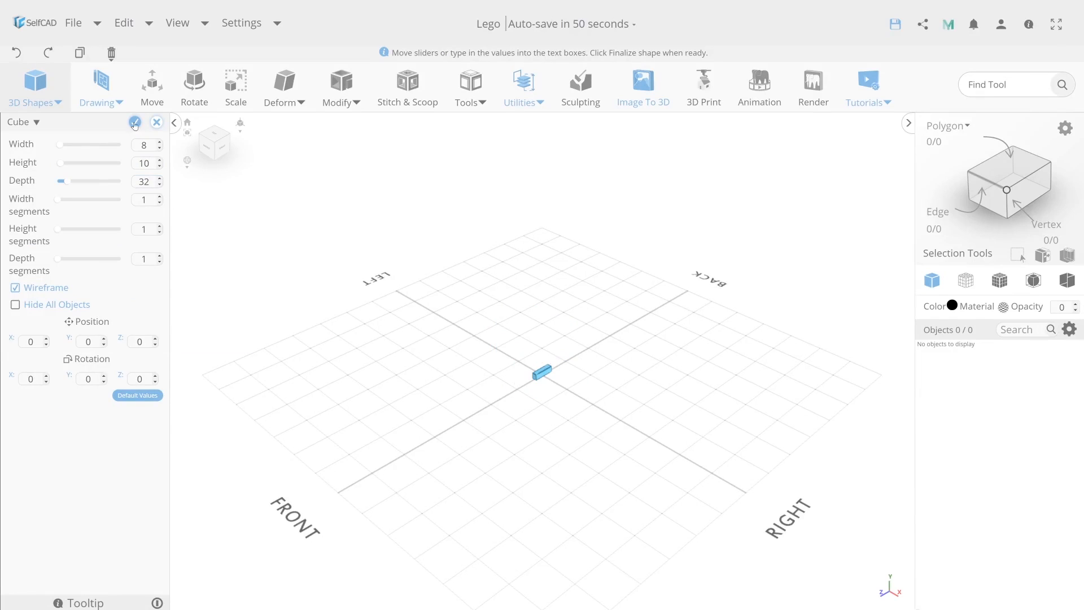
Step: Finalize the 8 × 10 × 32 cube and select its bottom face
left_click(134, 123)
right_click_drag(575, 452, 557, 359)
left_click(558, 371)
Step: Inset the bottom face by 1.3 with an added extrusion of -8.5 to hollow the brick from below
mouse_move(340, 105)
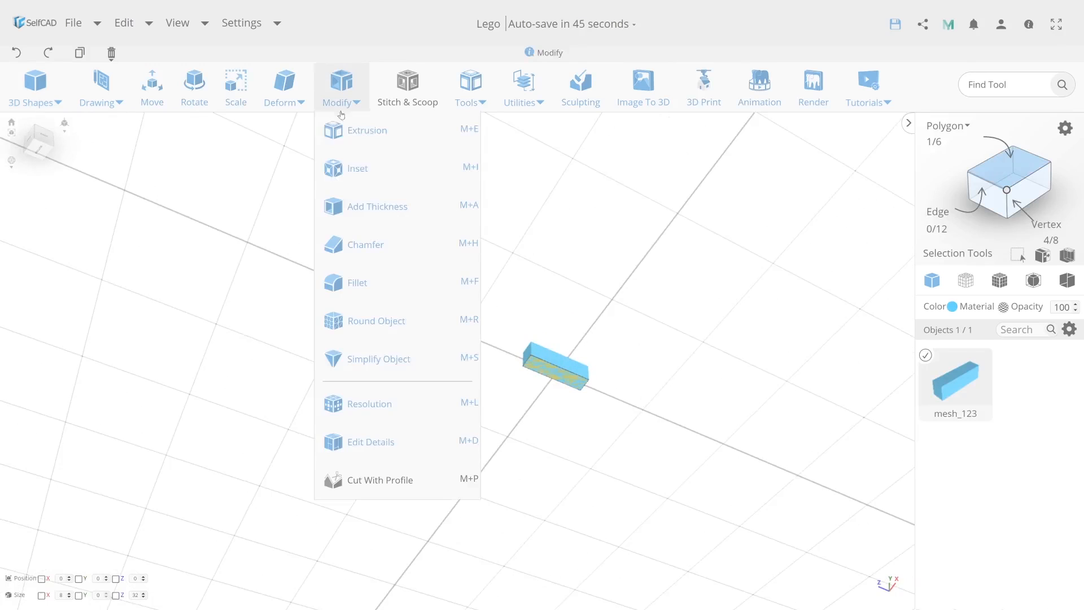
left_click(358, 169)
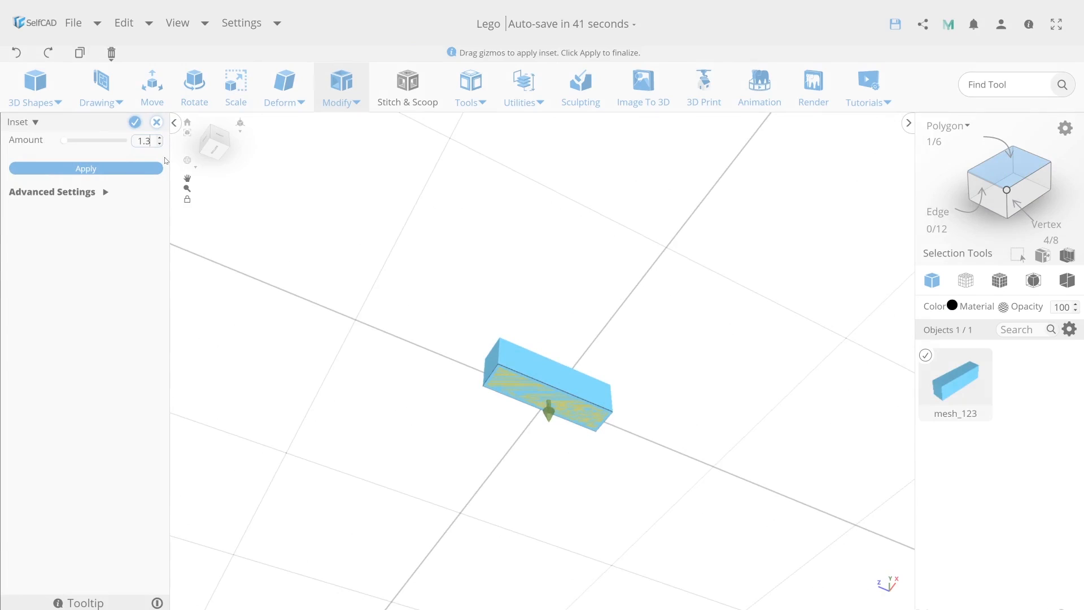
left_click(97, 193)
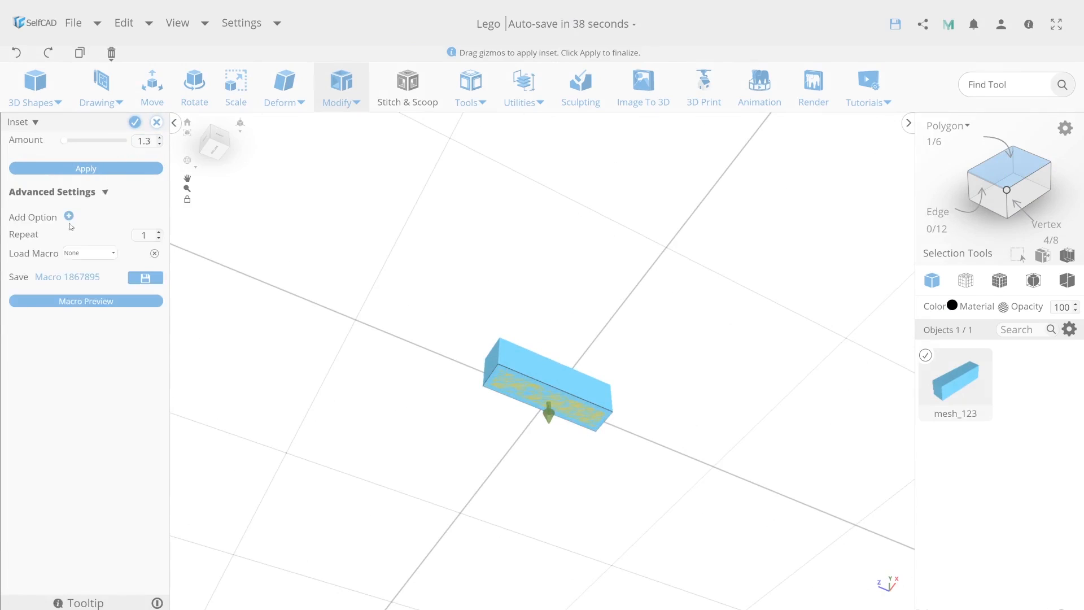
left_click(44, 228)
left_click(51, 332)
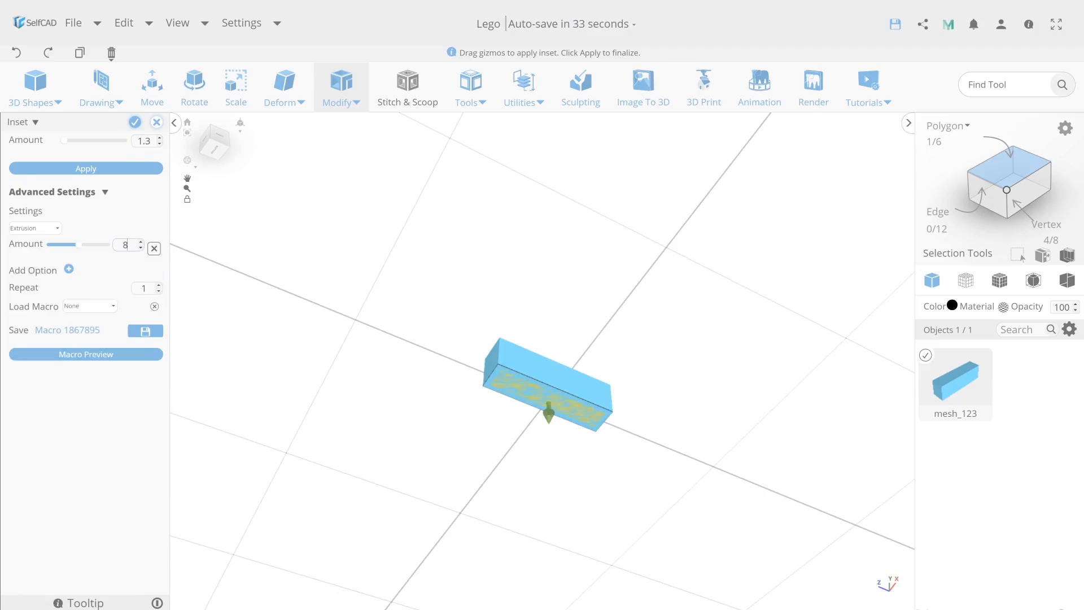
left_click(97, 355)
left_click(119, 245)
left_click(100, 354)
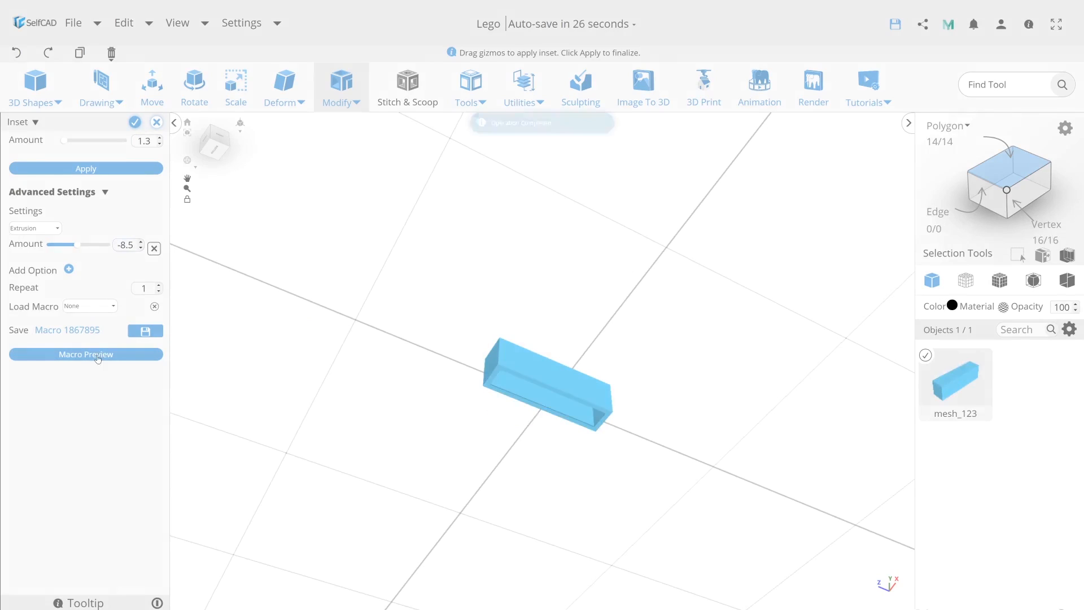
left_click(134, 122)
Step: Set up a stud cylinder with height 2, top and bottom radius 2.5, and Y position 9.4
left_click_drag(615, 368, 599, 490)
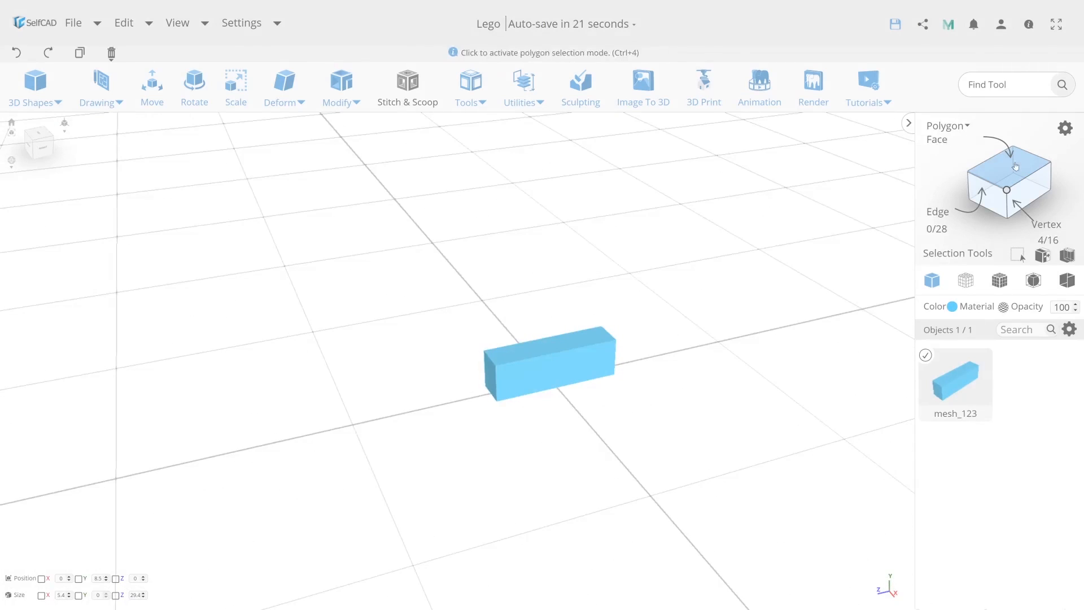
key("ctrl+a")
left_click(35, 85)
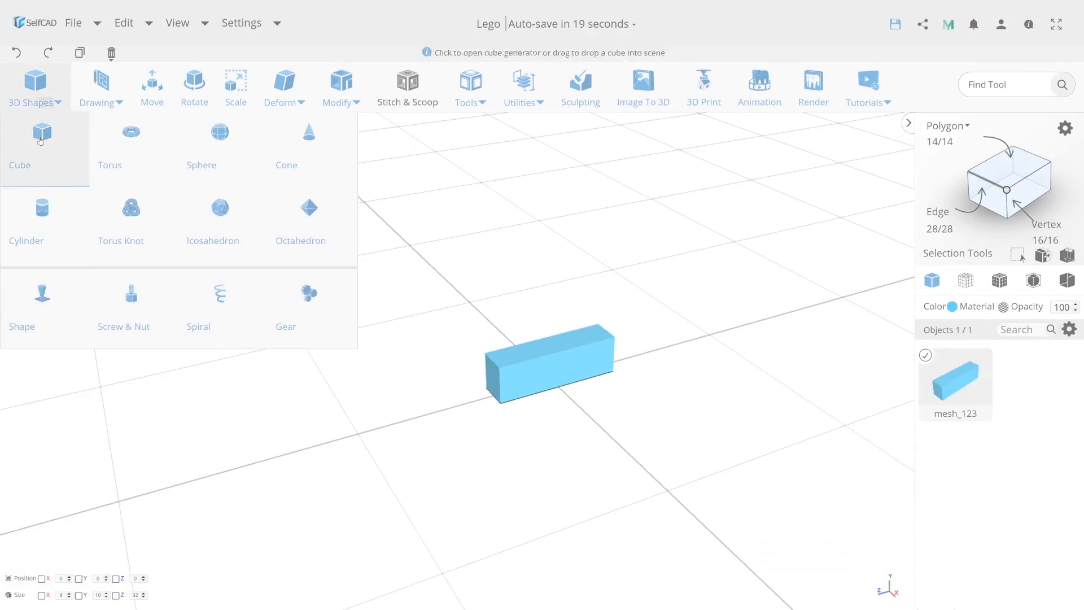
left_click(35, 222)
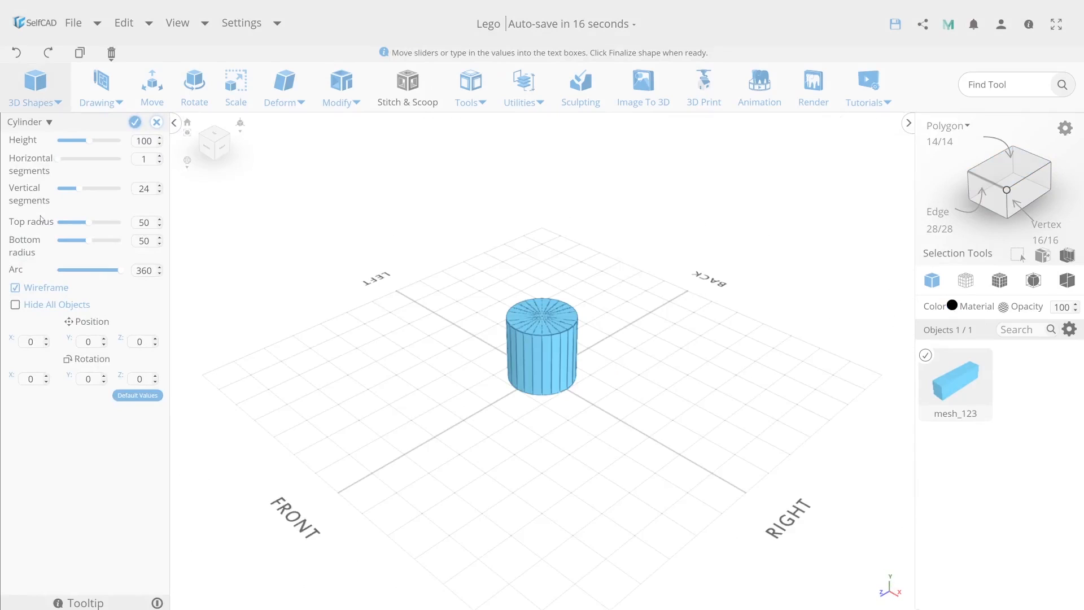
double_click(144, 141)
double_click(89, 341)
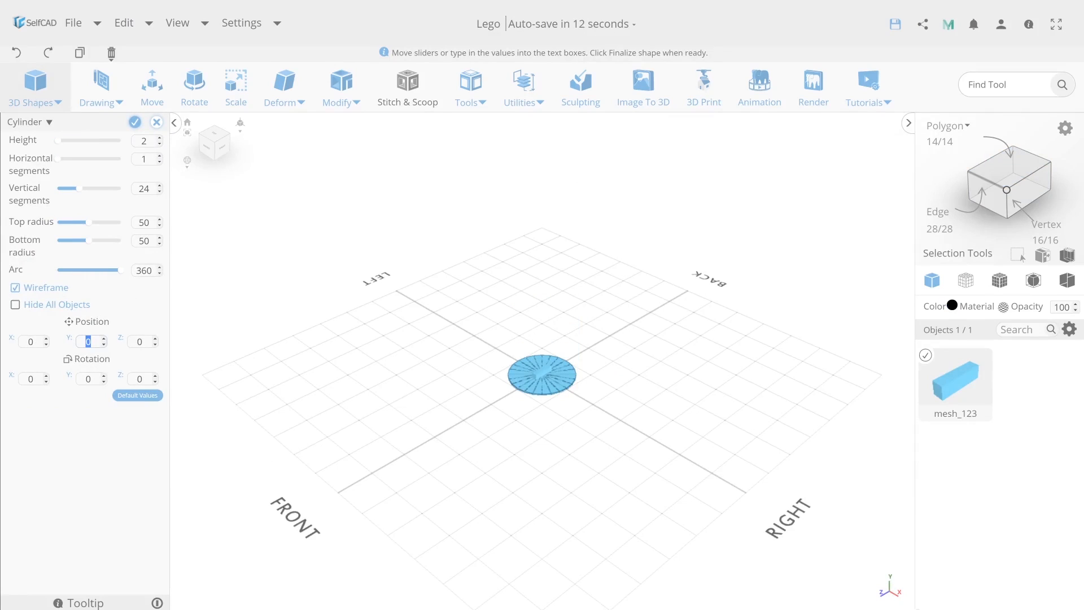
type("9.4")
double_click(144, 223)
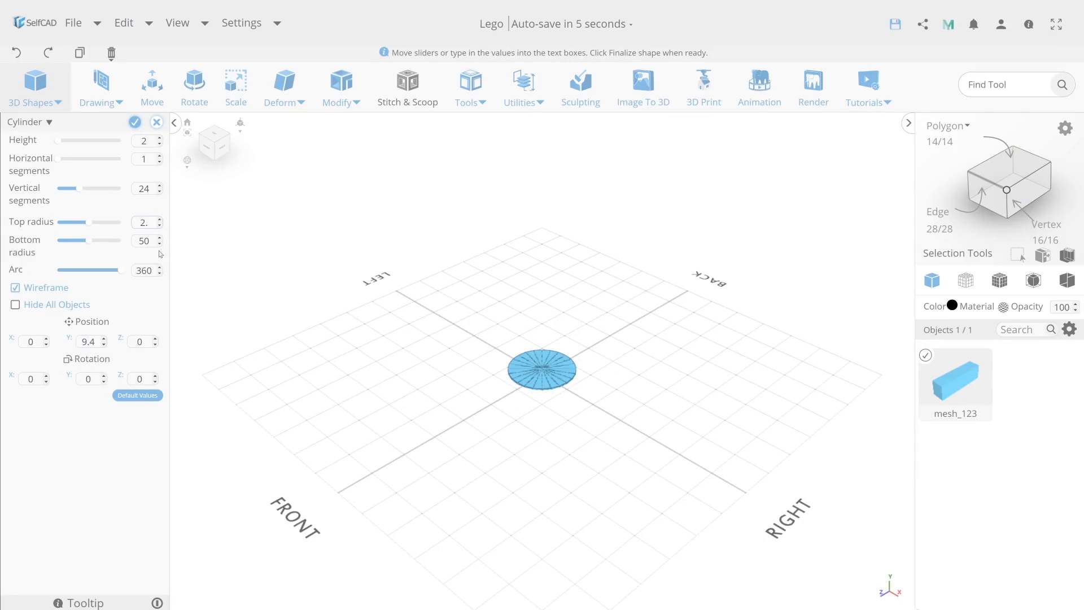
key("Tab")
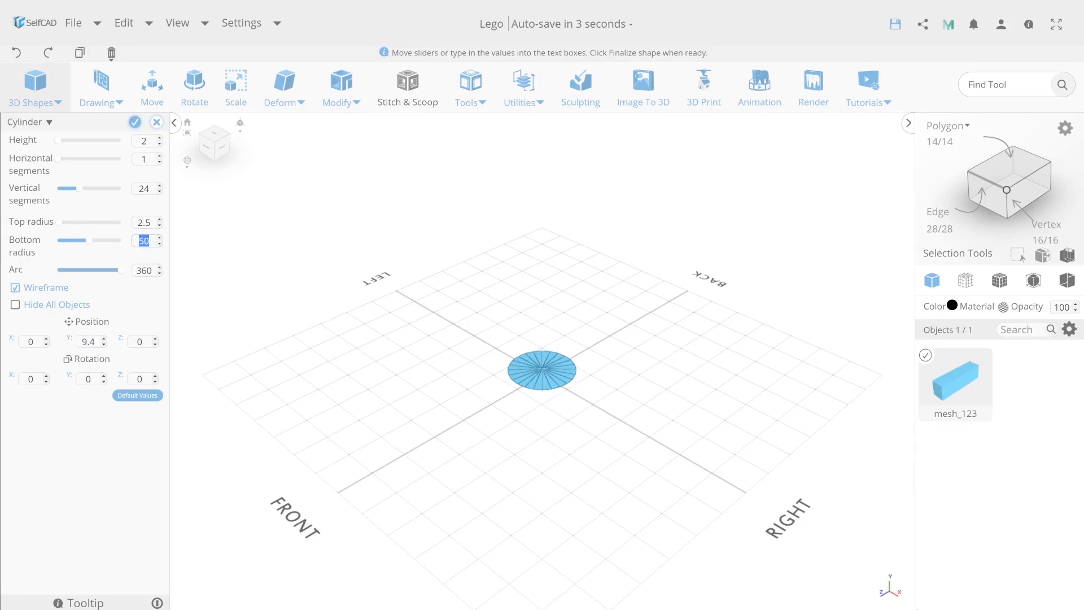
key("Return")
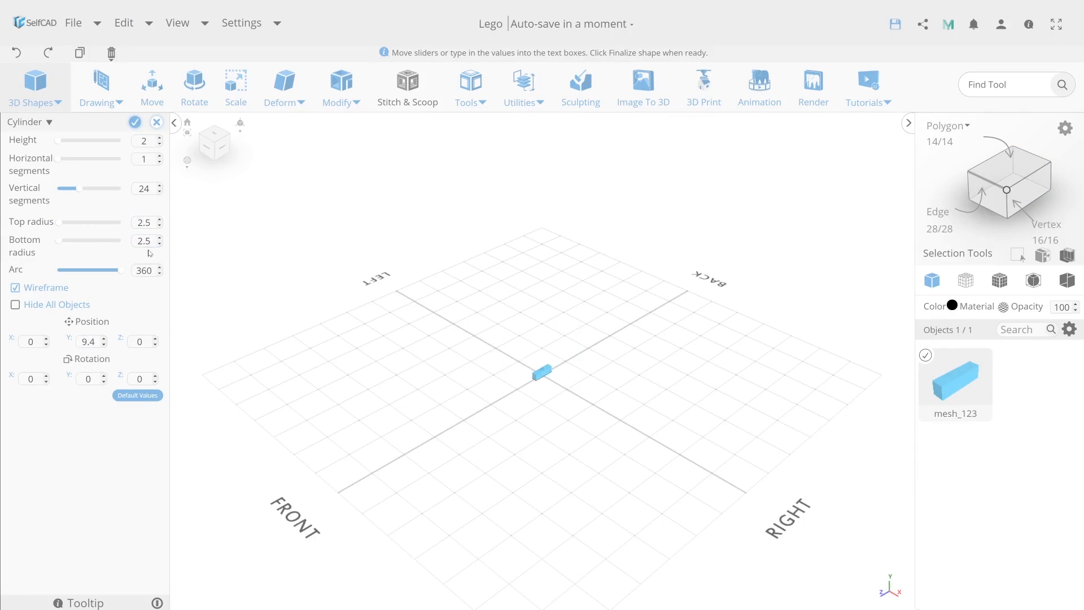
Step: Place the stud at one end of the brick with Z position 12 and finalize it
scroll(563, 389, "up", 5)
left_click_drag(589, 452, 452, 443)
scroll(552, 430, "up", 2)
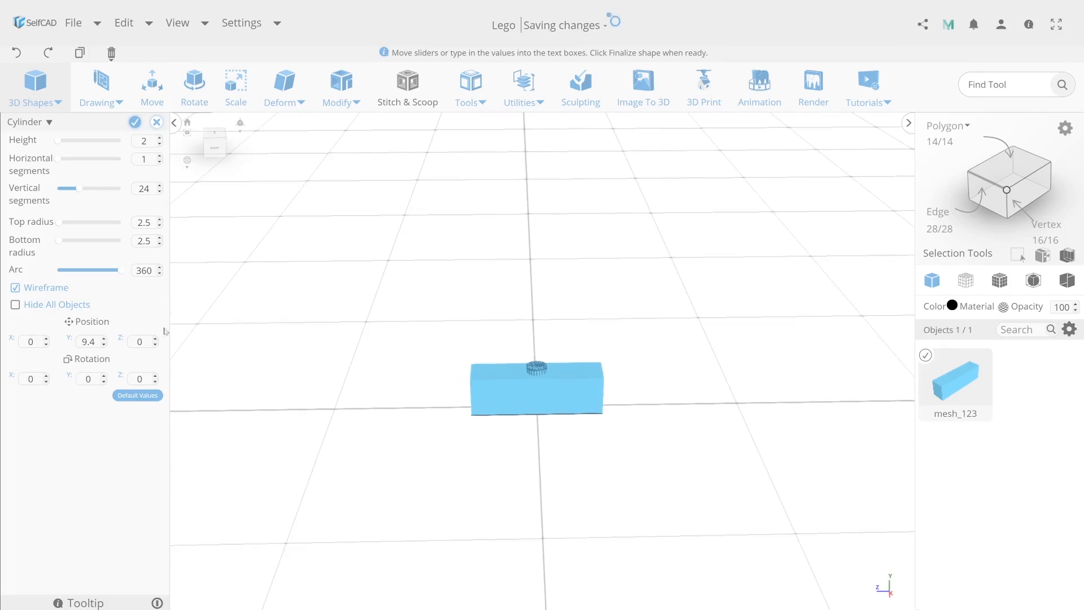
type("12")
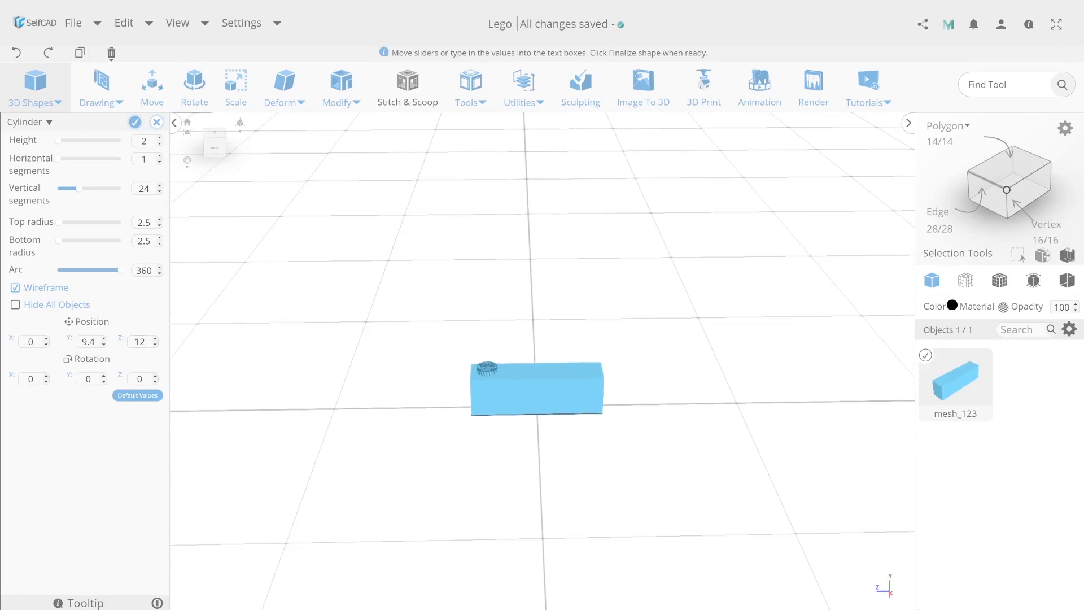
left_click(135, 122)
Step: Create three copies of the stud along the brick using Copy Offsets with a Z position offset of -8
left_click_drag(206, 230, 380, 386)
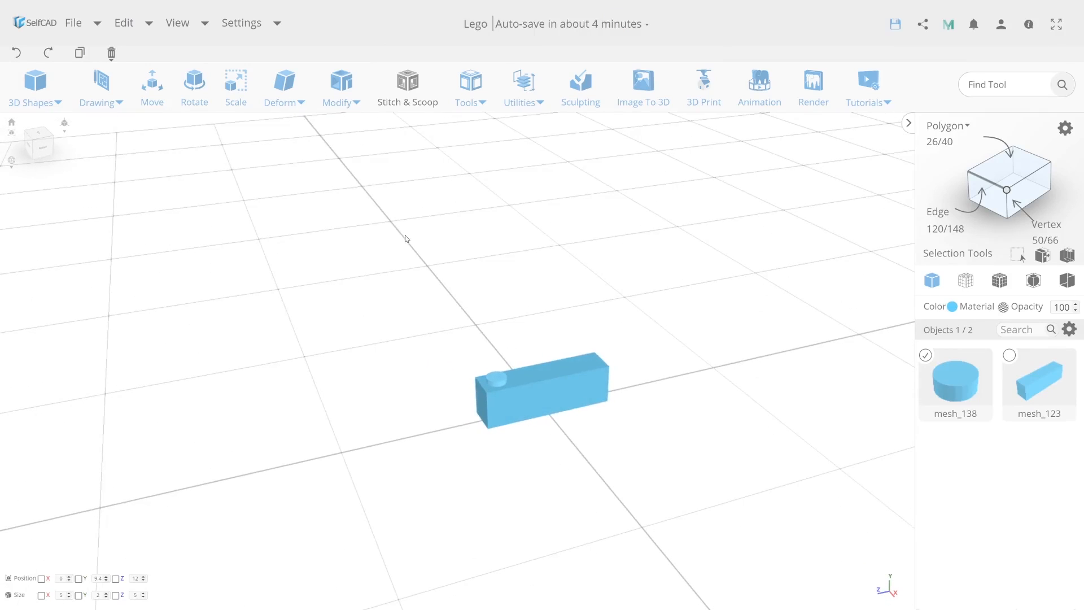
left_click(468, 98)
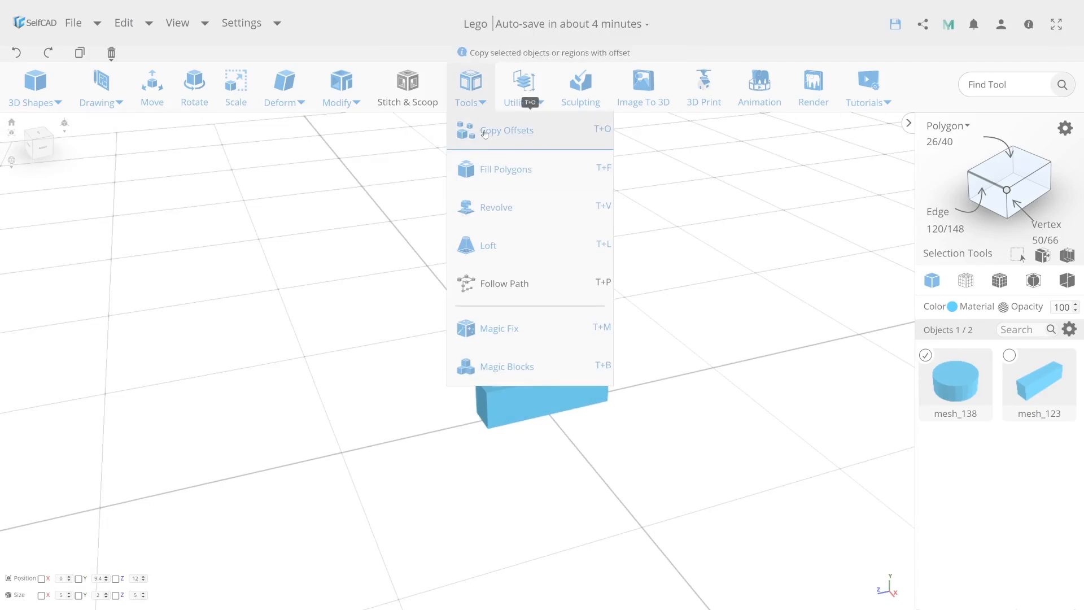
left_click(497, 128)
left_click(130, 155)
type("-8")
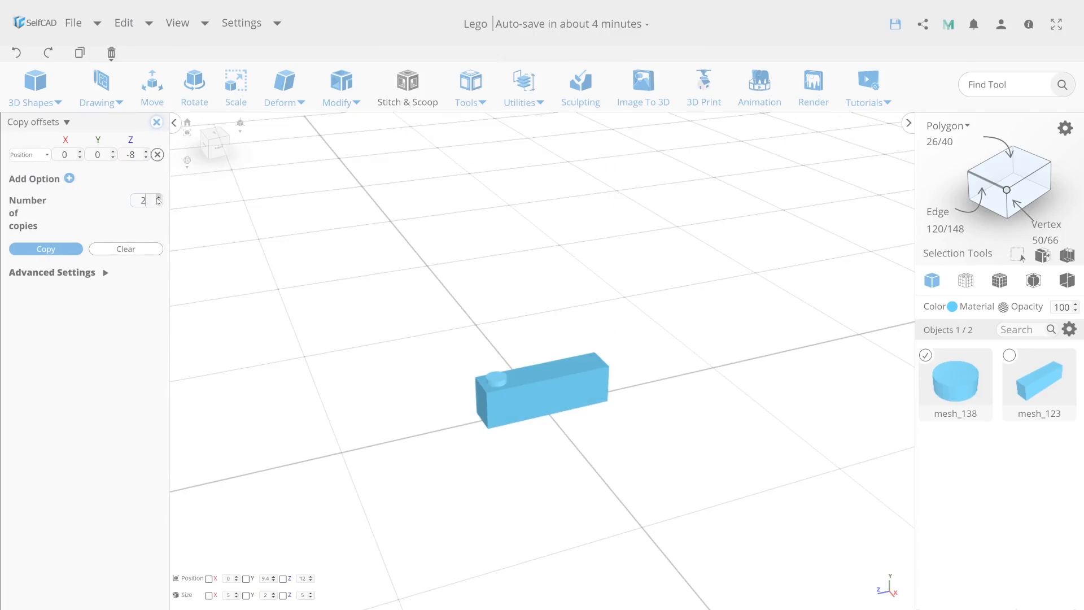
left_click(48, 251)
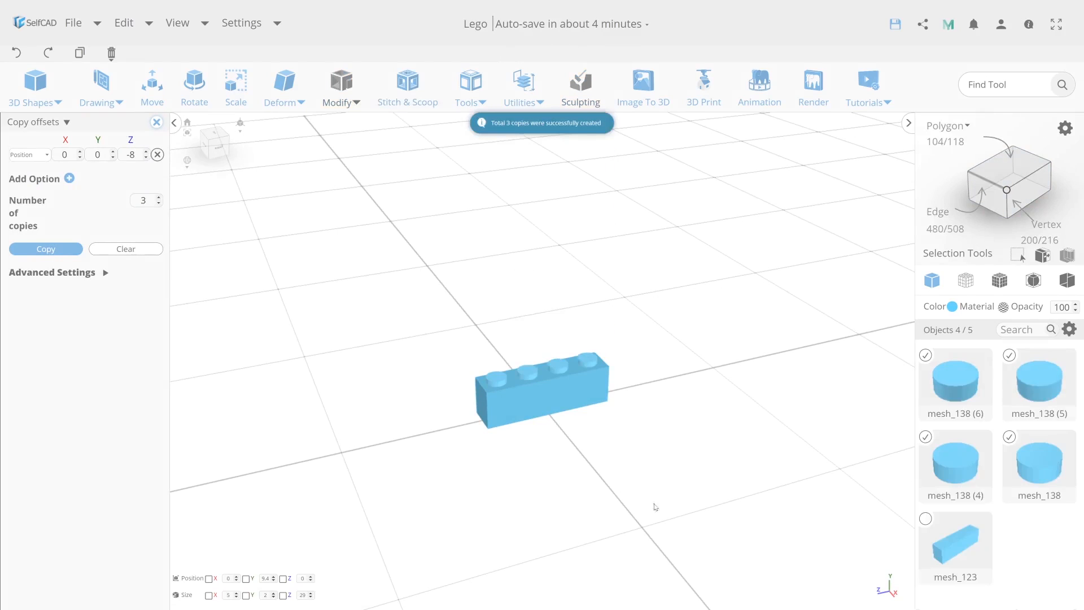
left_click(157, 122)
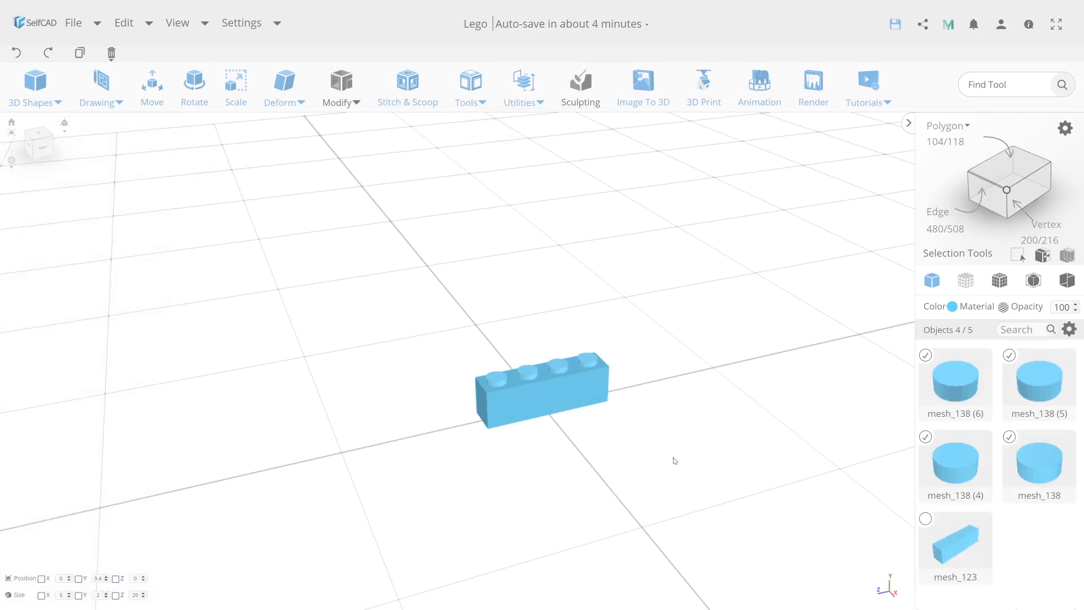
Step: Create an inner support cylinder at the origin from default values, with top and bottom radius 1.45 and height 8.7
left_click(35, 87)
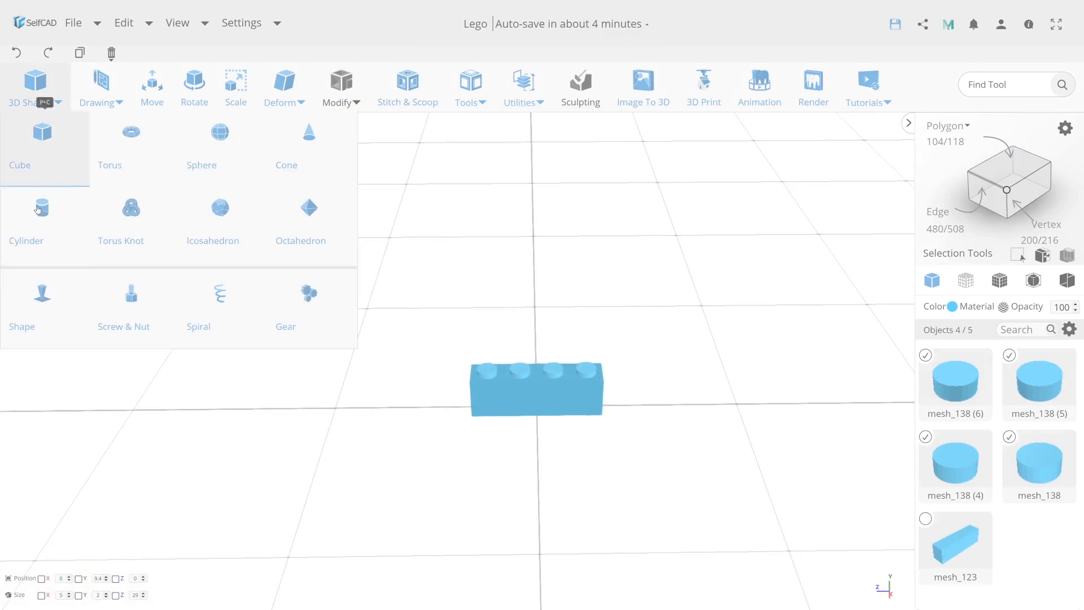
scroll(525, 388, "up", 7)
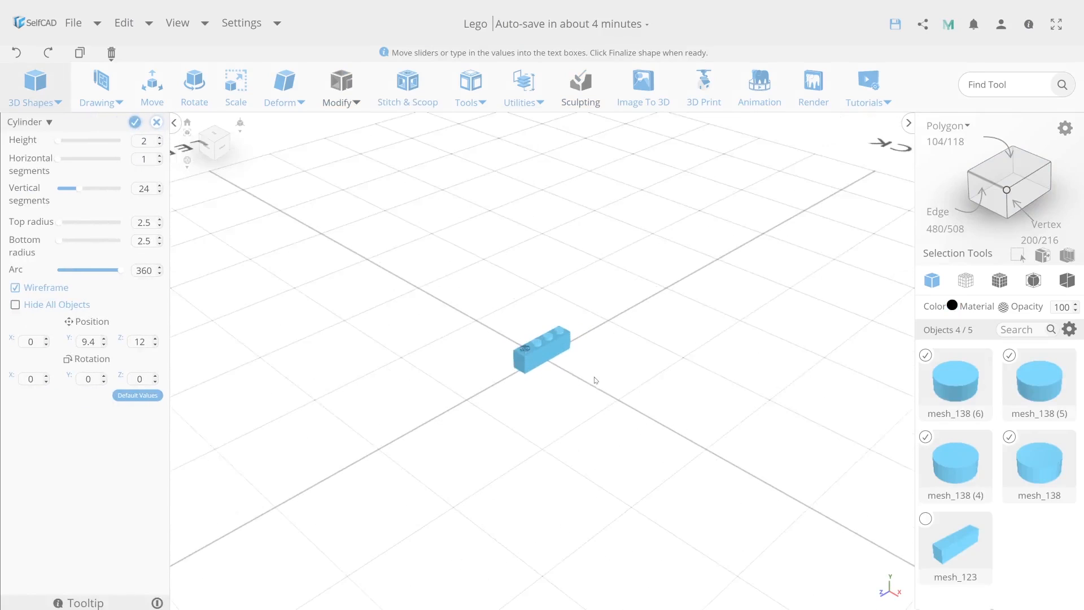
left_click(136, 396)
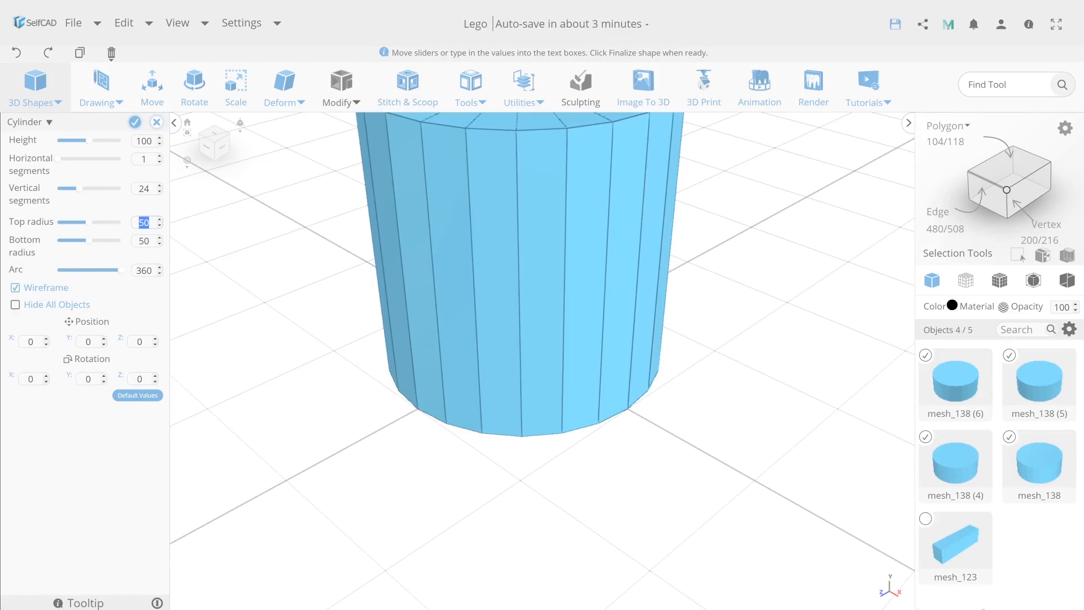
type("1.45")
key("Tab")
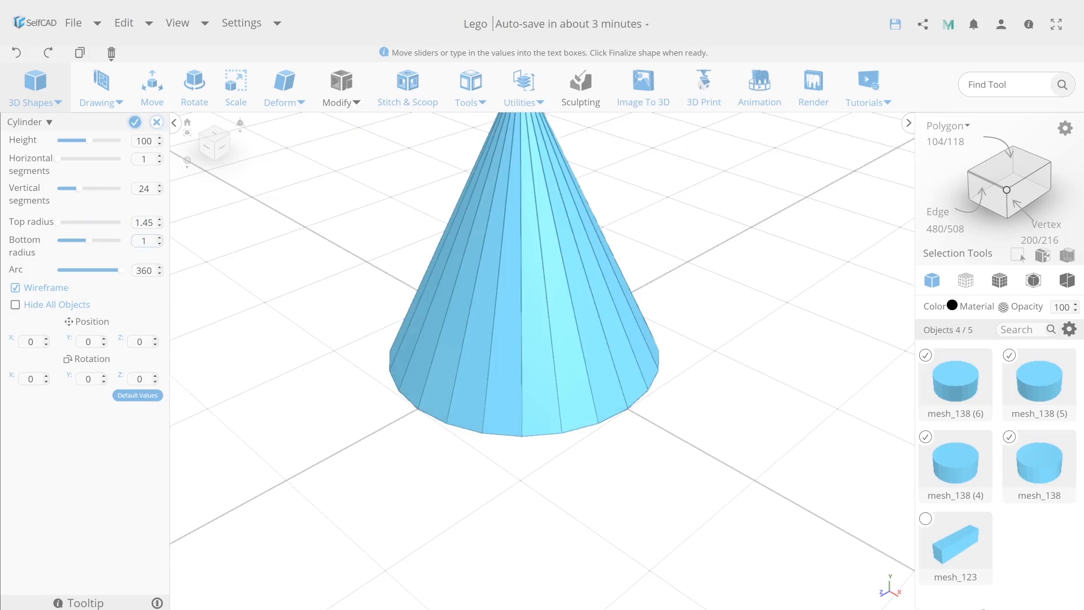
type("1.45")
key("Return")
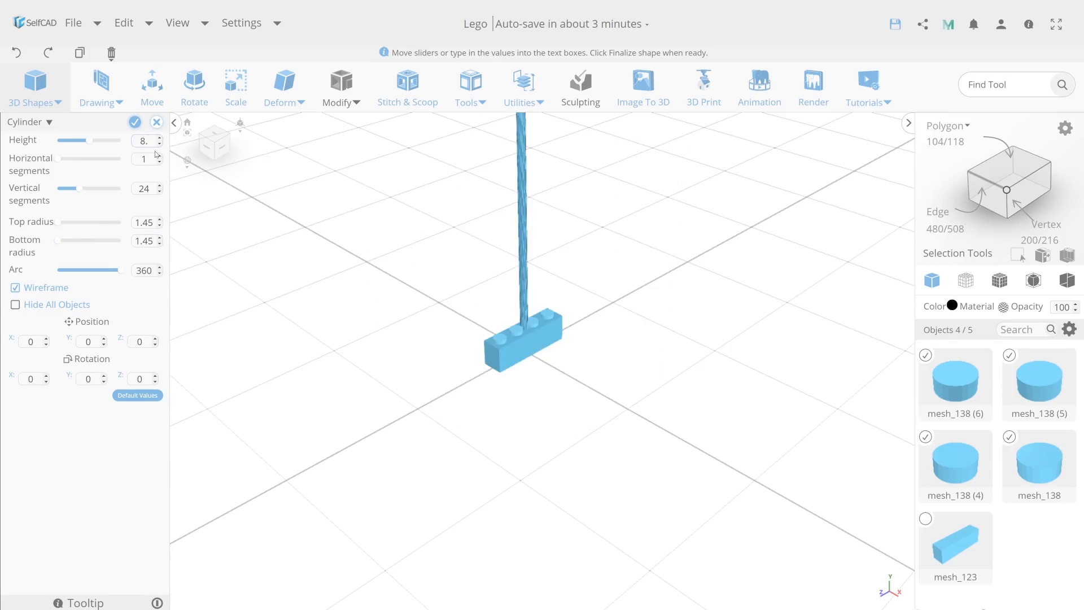
type("8.7")
key("Return")
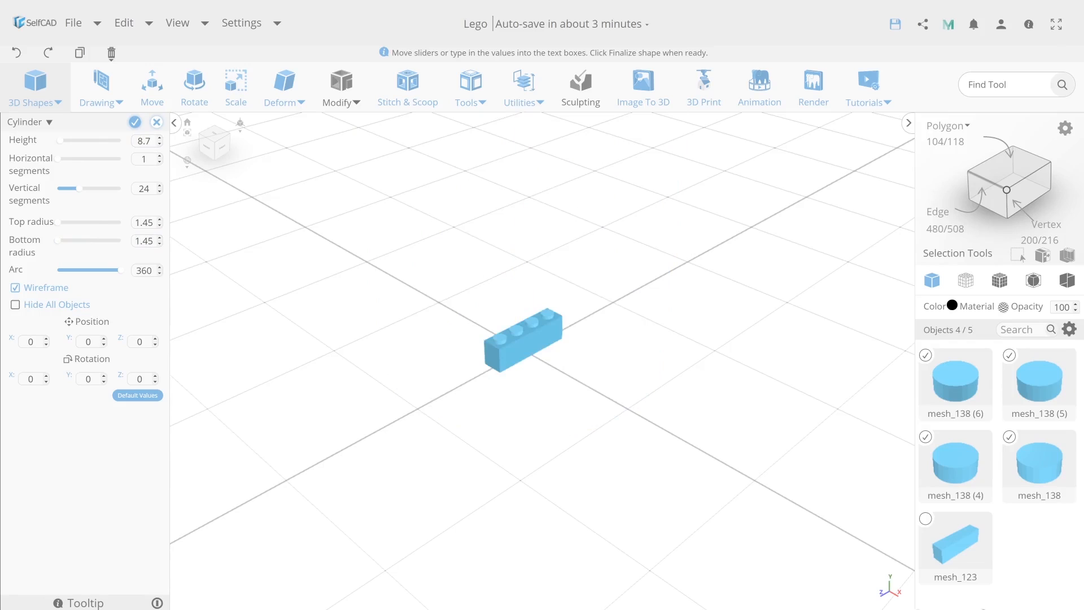
left_click_drag(625, 415, 488, 370)
left_click(135, 123)
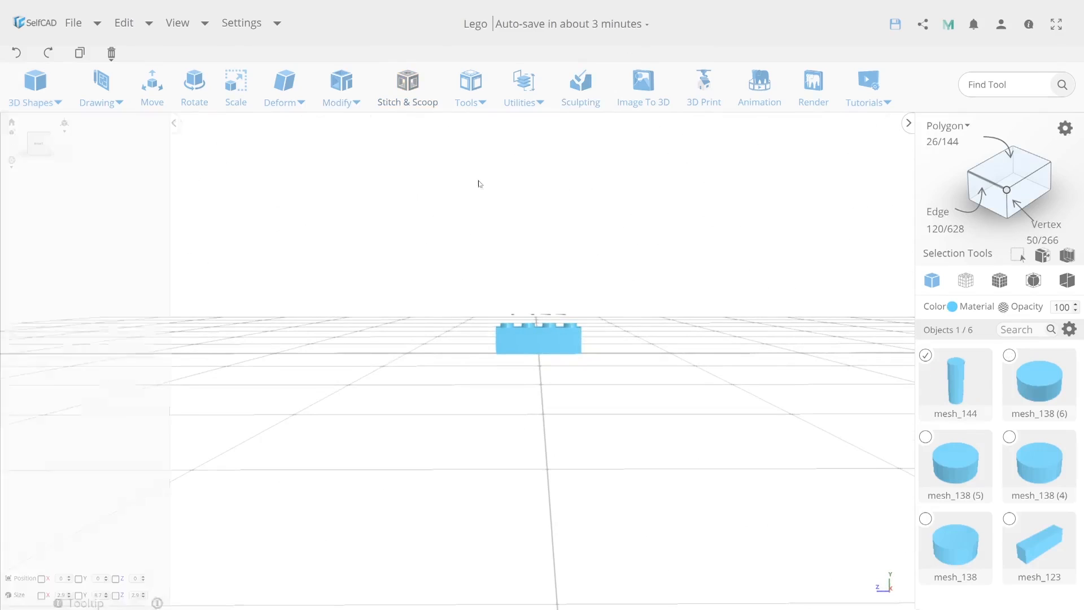
Step: Duplicate the support cylinder inside the brick and move the copy to Z 8
scroll(544, 326, "up", 10)
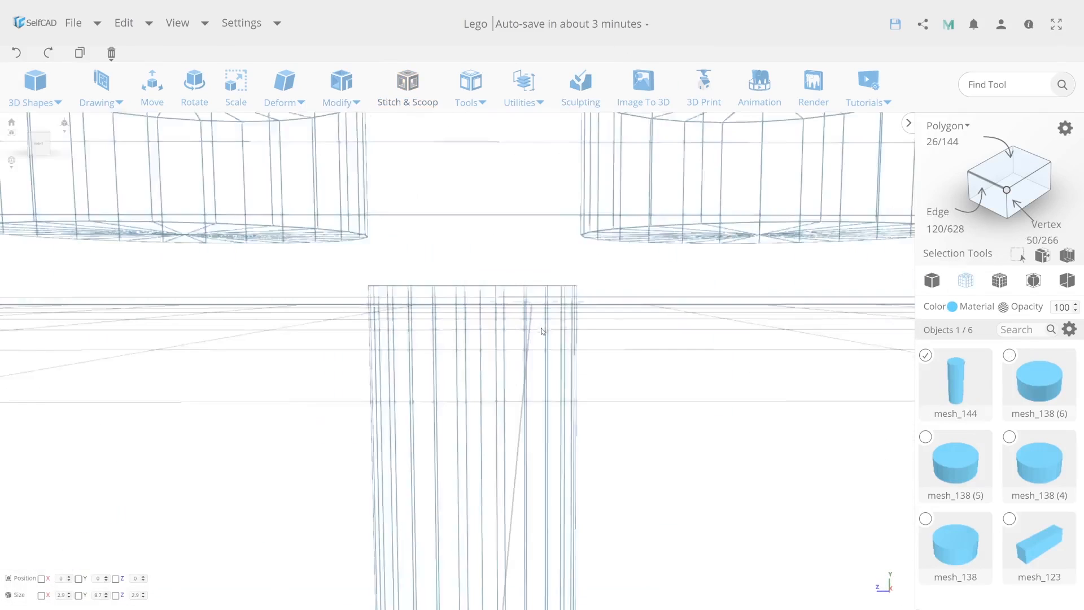
scroll(543, 329, "down", 4)
scroll(549, 356, "down", 6)
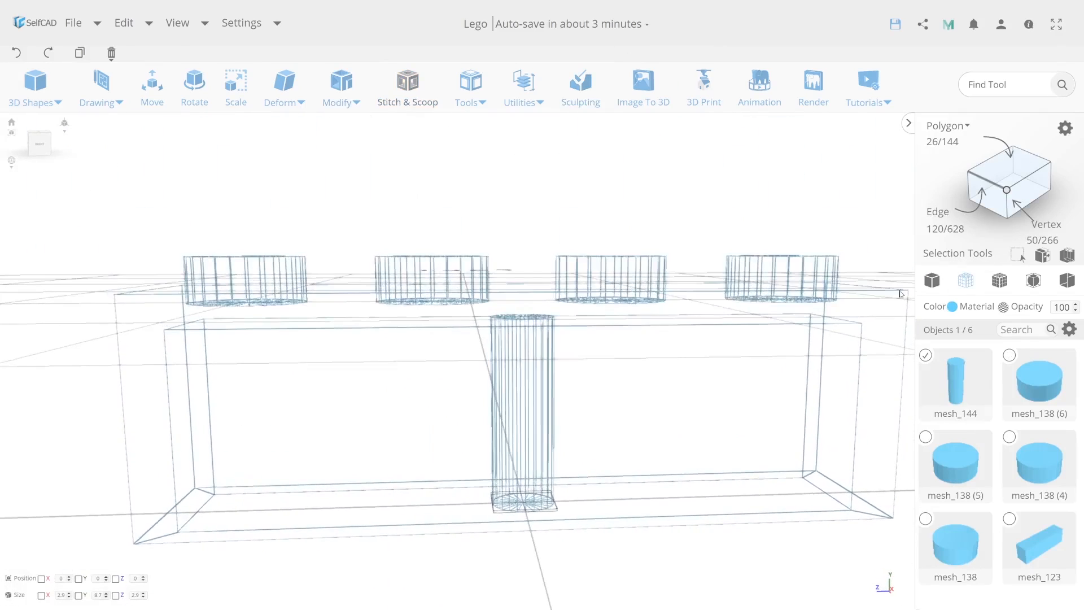
right_click_drag(711, 417, 649, 378)
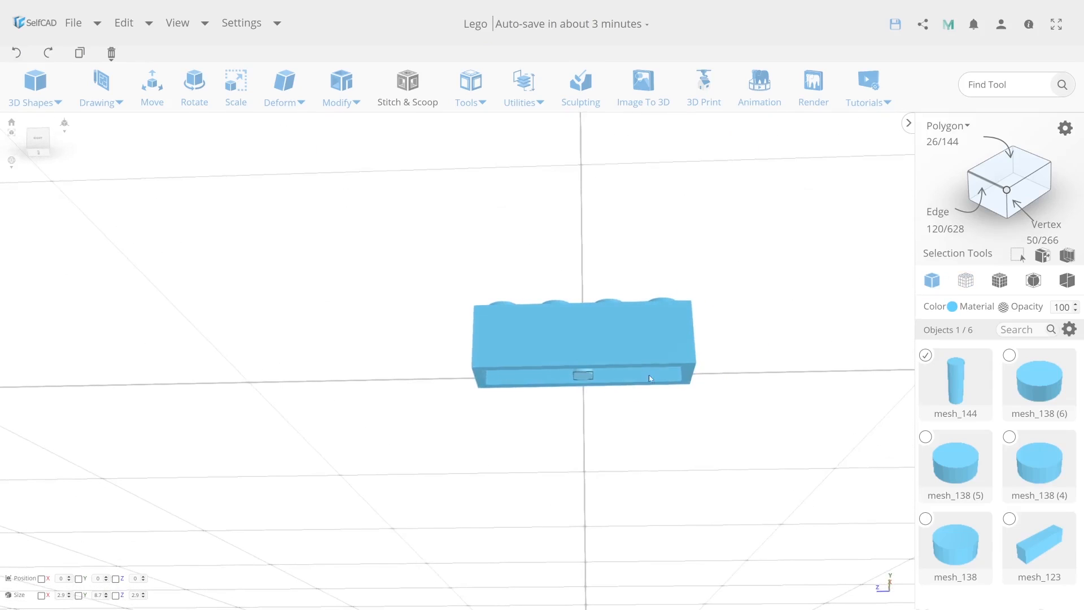
left_click(151, 90)
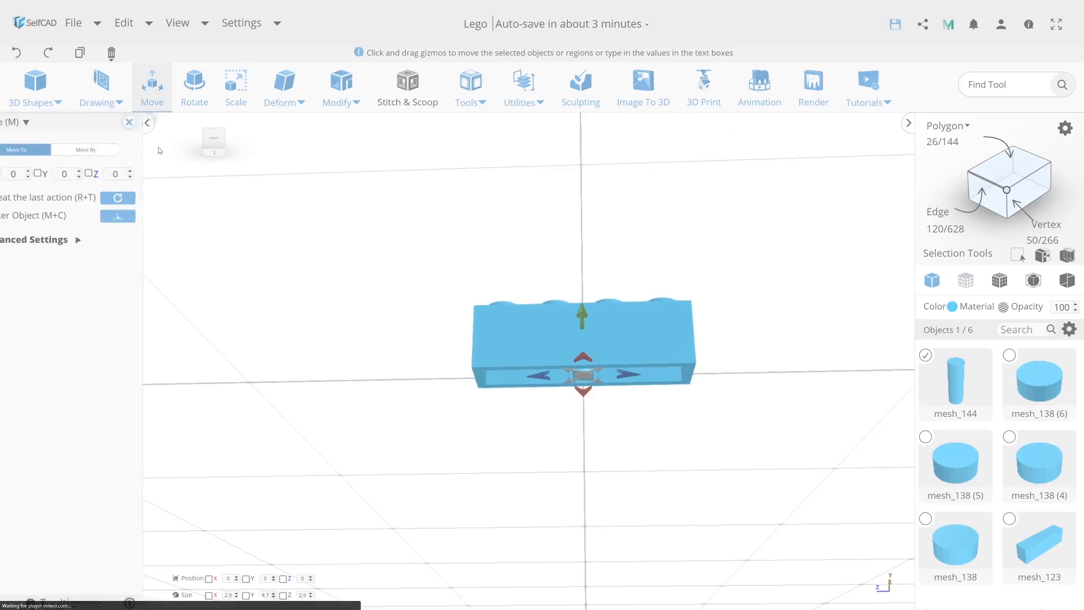
left_click(80, 53)
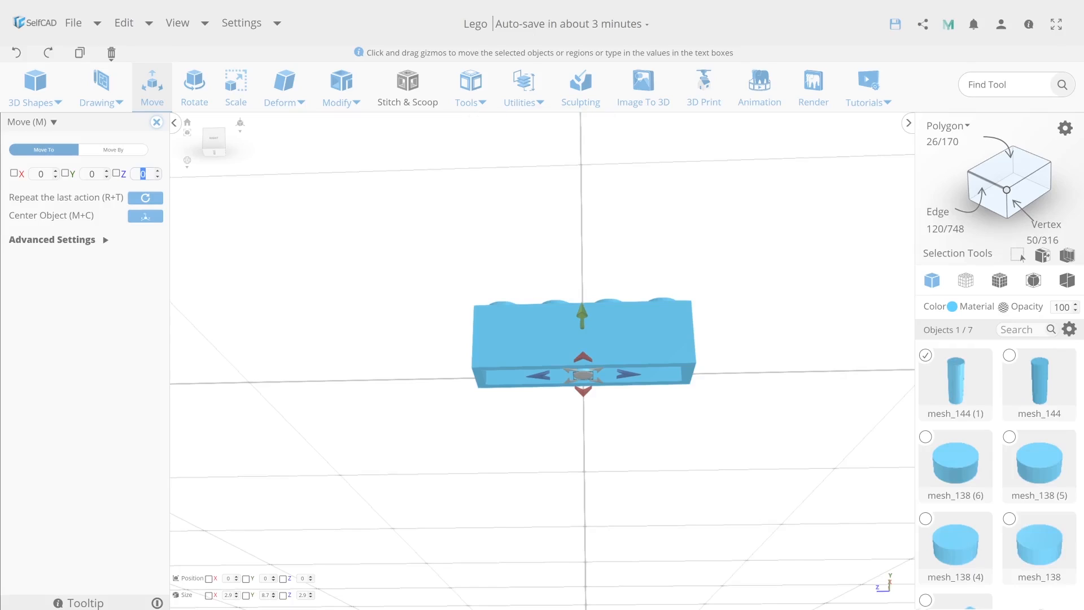
key("Return")
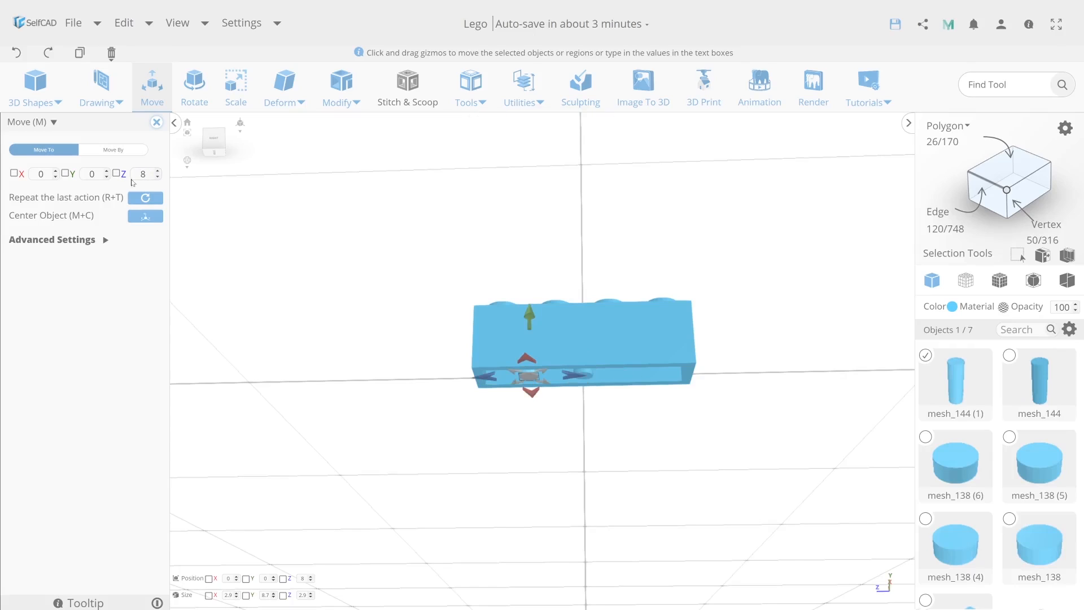
Step: Duplicate the support cylinder at Z 8 and move this second copy to Z -8
left_click(80, 53)
left_click(143, 174)
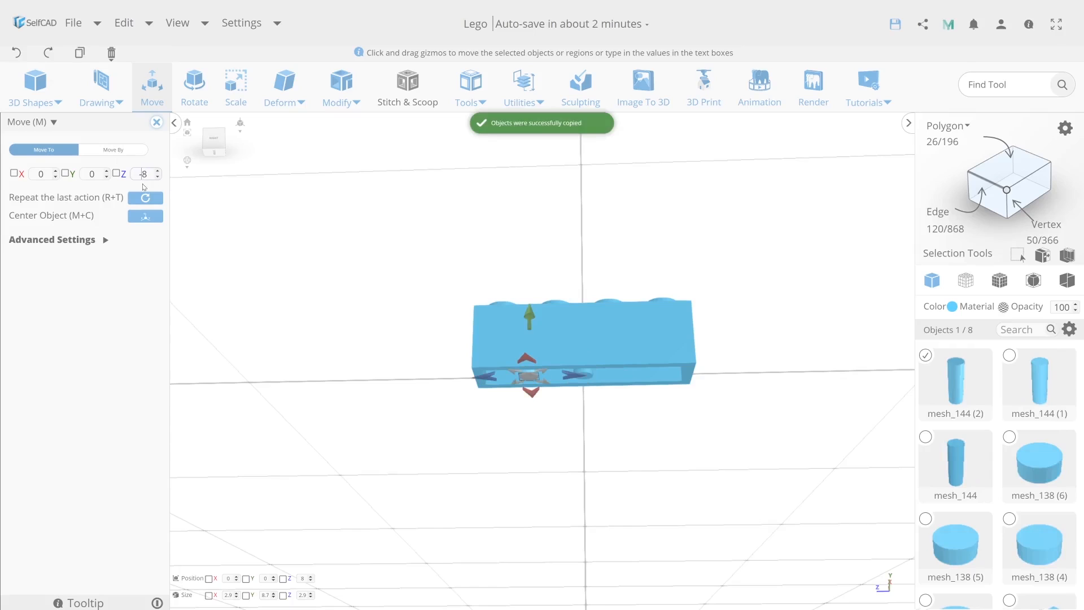
type("-8")
key("Return")
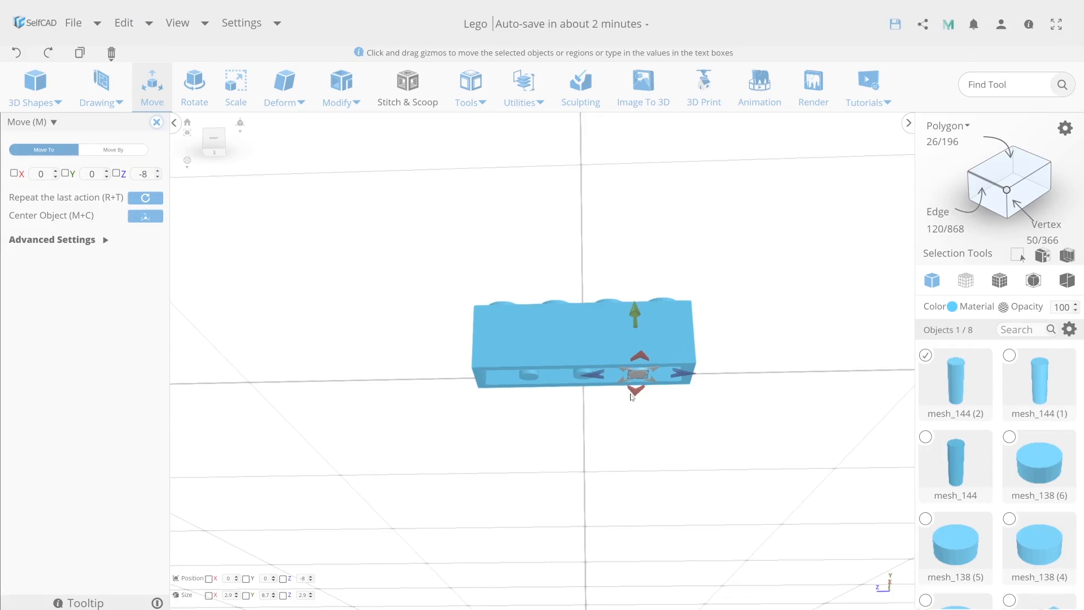
Step: Duplicate all parts of the four-stud brick and move the copy aside to about X -59.1, Z -51.2
key("ctrl+a")
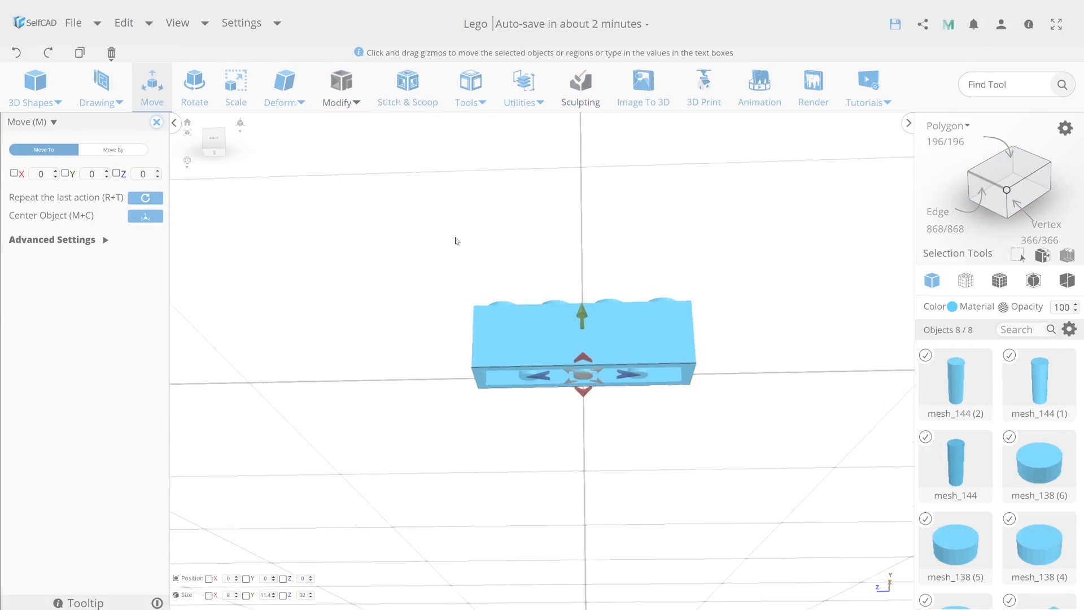
left_click_drag(455, 235, 458, 366)
scroll(610, 330, "down", 5)
right_click_drag(612, 310, 553, 320)
left_click_drag(514, 389, 702, 207)
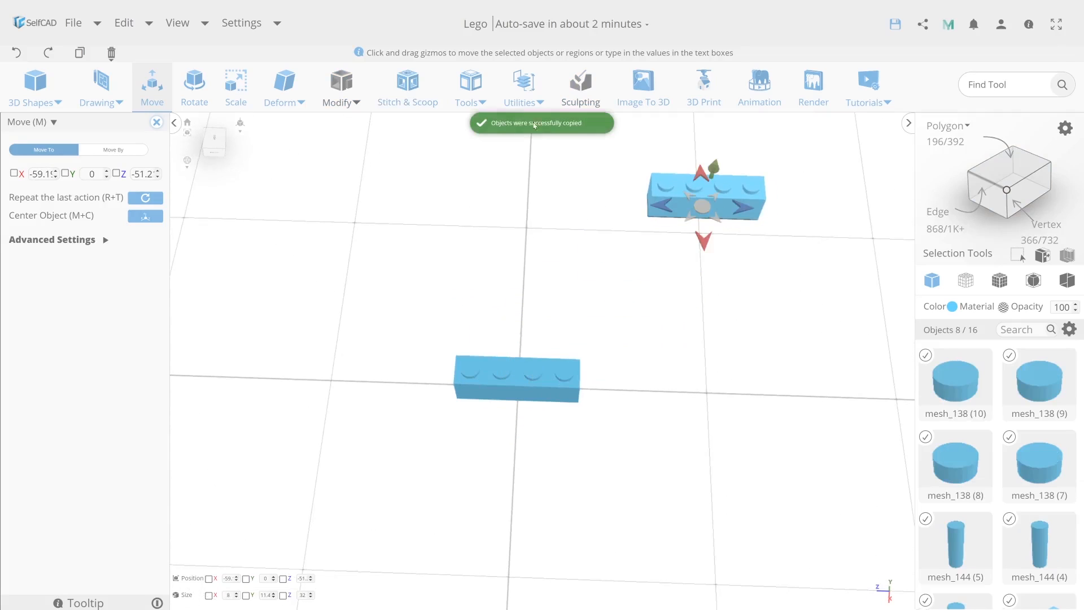
Step: Merge the copied four-stud brick's parts with a Union and rename the resulting object 1x4
left_click(408, 85)
left_click(17, 149)
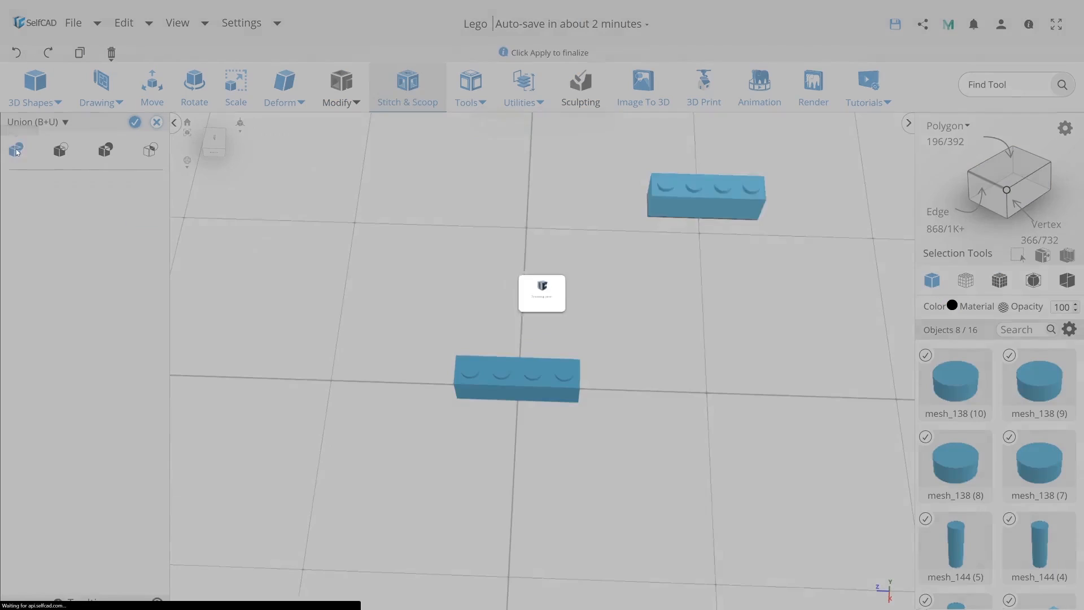
left_click(134, 123)
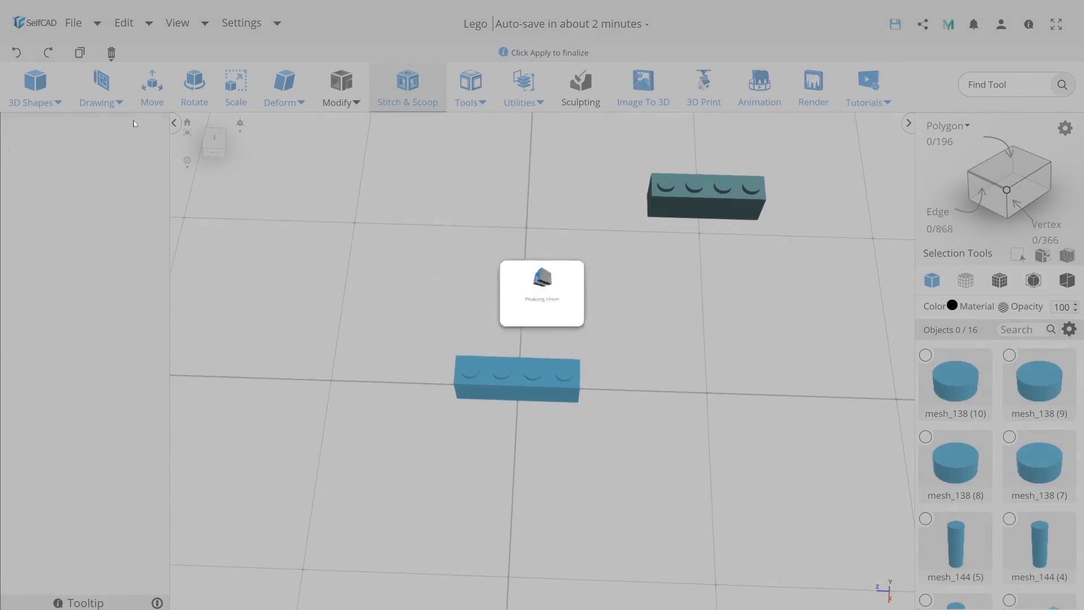
double_click(955, 413)
type("1x")
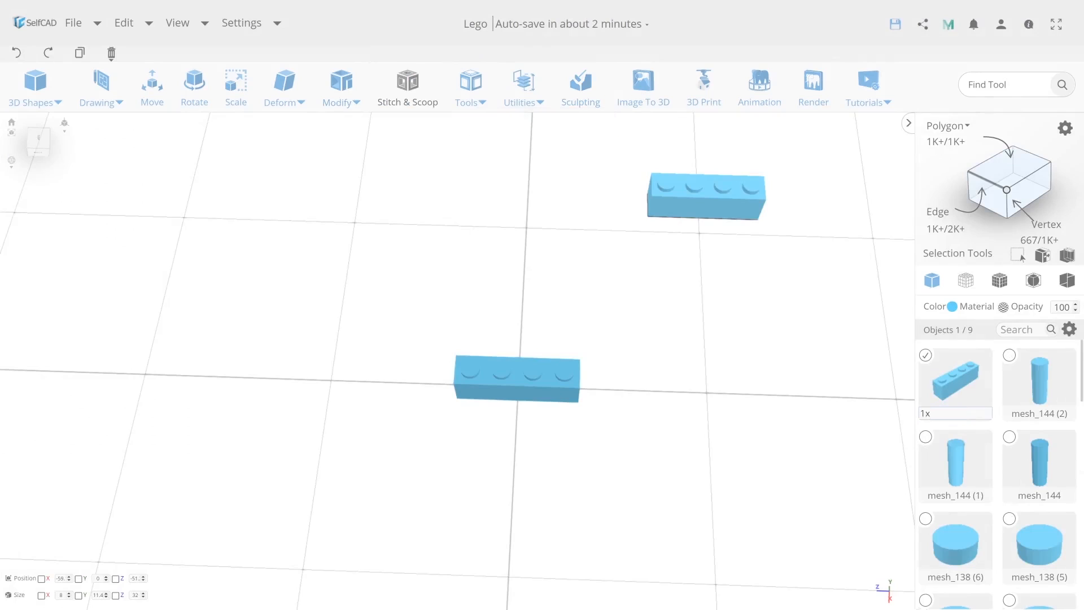
type("4")
key("Return")
Step: Duplicate all parts of the original four-stud brick, move the copy to about X 46.63, and hide that copy
left_click_drag(599, 433, 449, 344, "shift")
left_click_drag(525, 441, 530, 302)
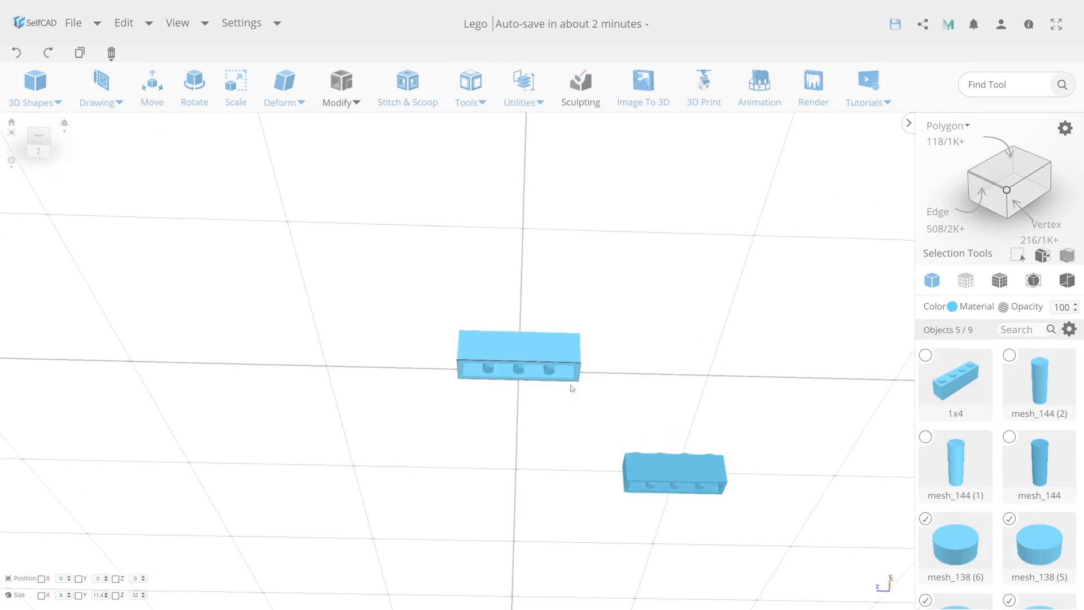
left_click(151, 99)
left_click_drag(661, 271, 667, 408)
left_click_drag(521, 419, 528, 559)
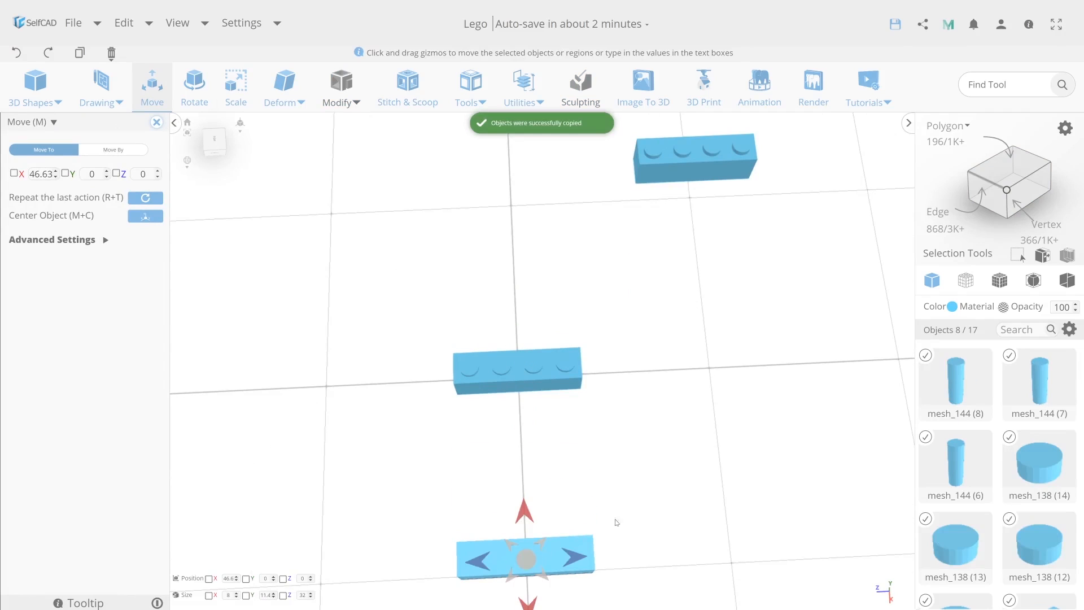
left_click(1069, 329)
left_click(1042, 373)
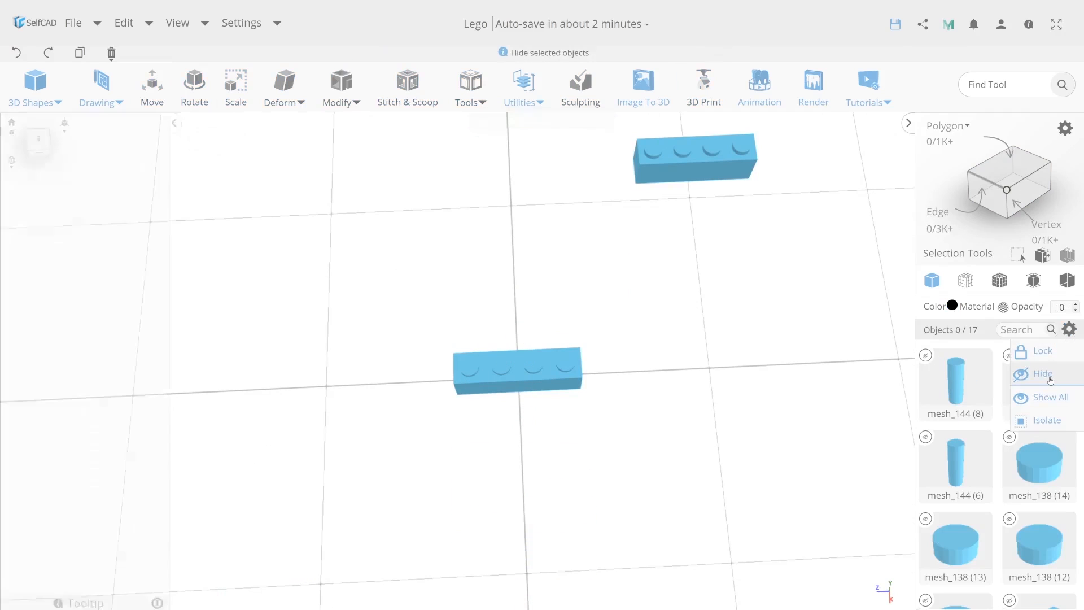
Step: Delete the stud at the negative Z end of the original brick
left_click(563, 361)
right_click_drag(572, 414, 535, 347)
scroll(535, 347, "up", 3)
scroll(537, 346, "up", 2)
key("Delete")
left_click(511, 341)
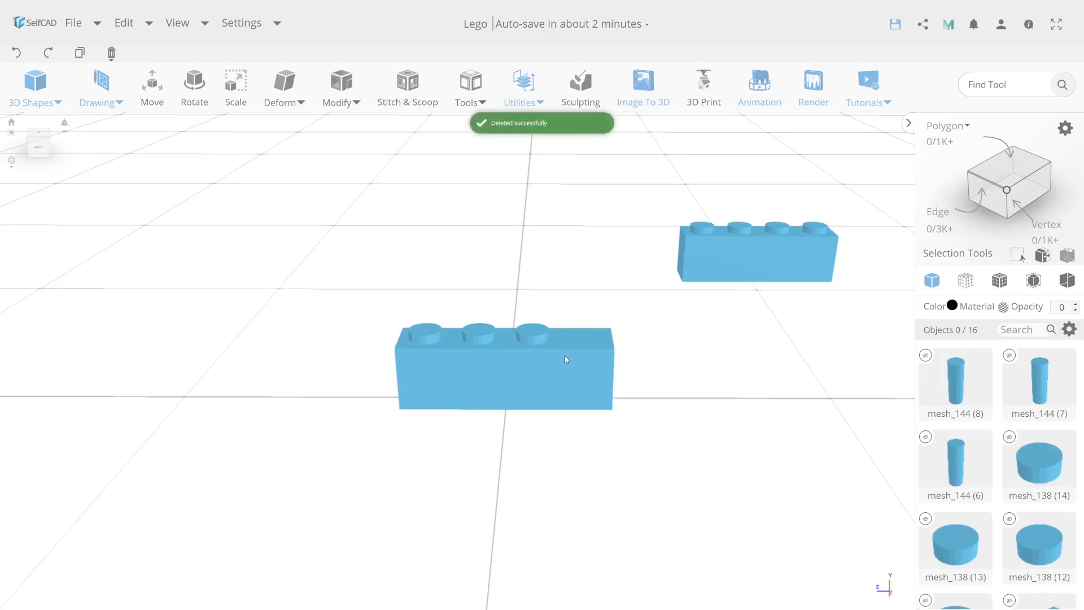
Step: Move the brick body's eight end-wall vertices on the studless side inward to about Z -8.35
left_click(966, 281)
left_click_drag(642, 410, 583, 309)
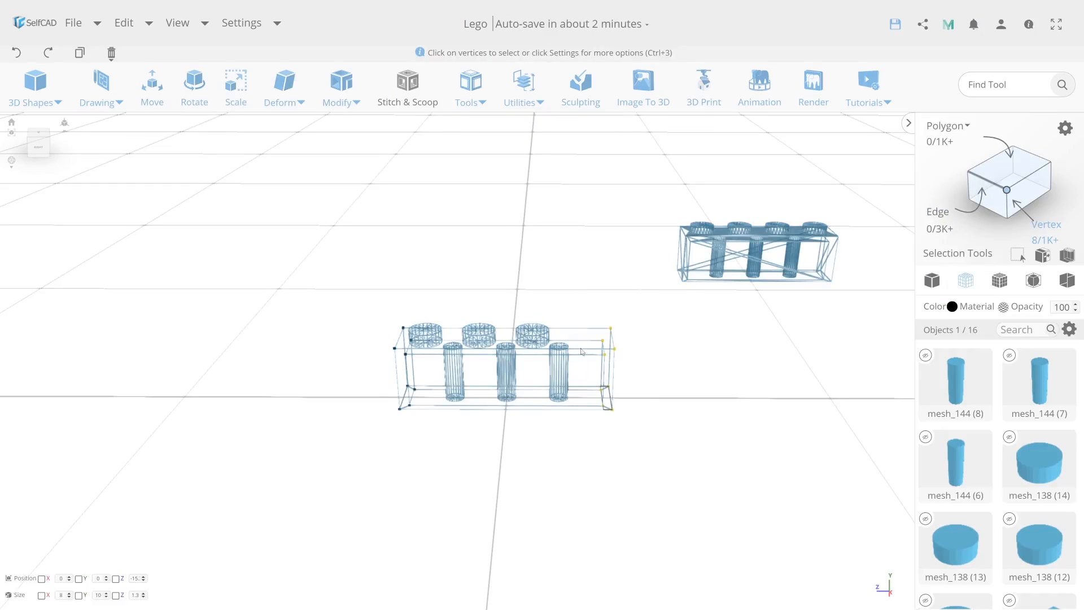
left_click(158, 90)
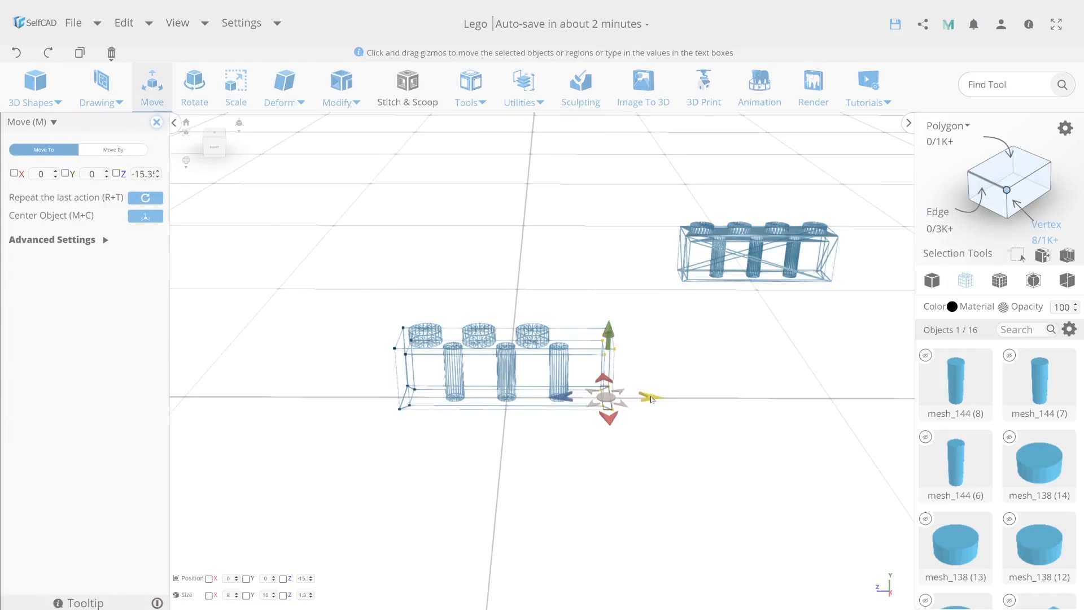
left_click_drag(655, 402, 606, 398)
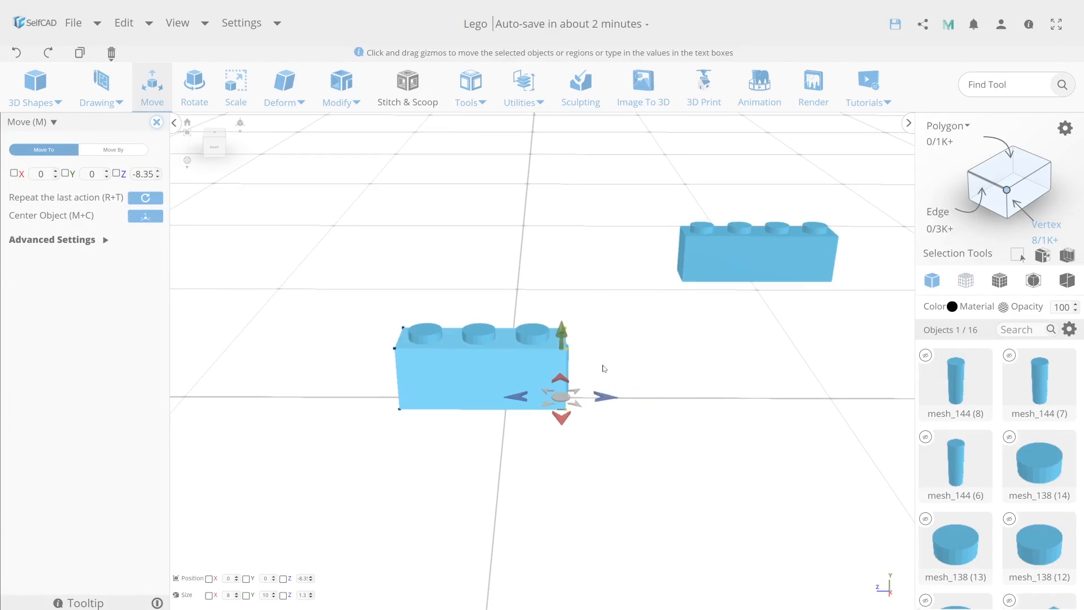
left_click(1007, 191)
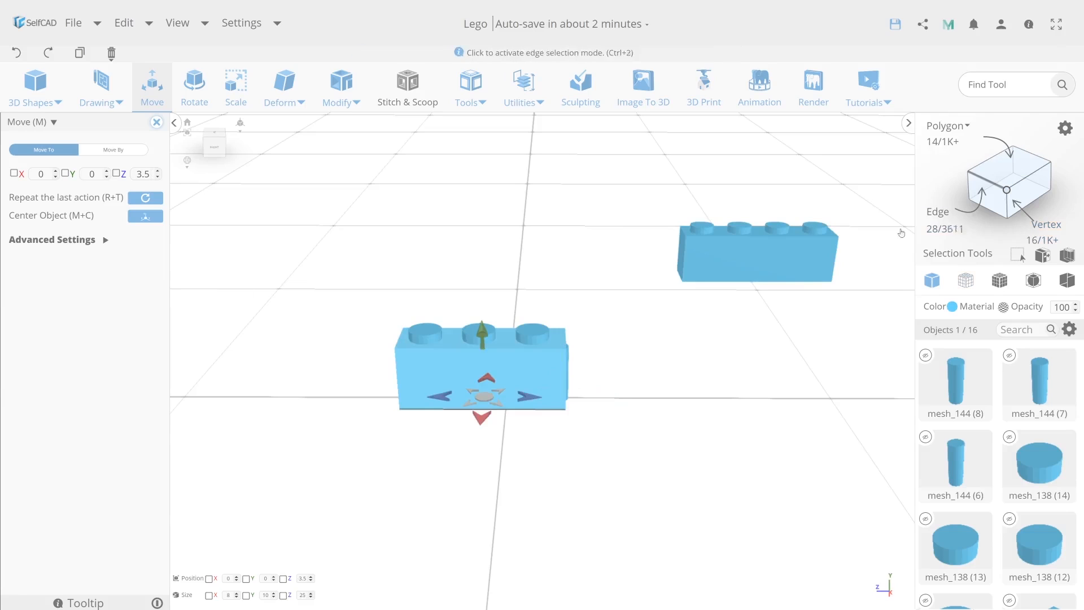
Step: Delete the support cylinder that sits at the shortened end of the original three-stud brick
left_click(568, 352)
right_click_drag(587, 403, 597, 336)
left_click(111, 53)
left_click(135, 70)
left_click(524, 340)
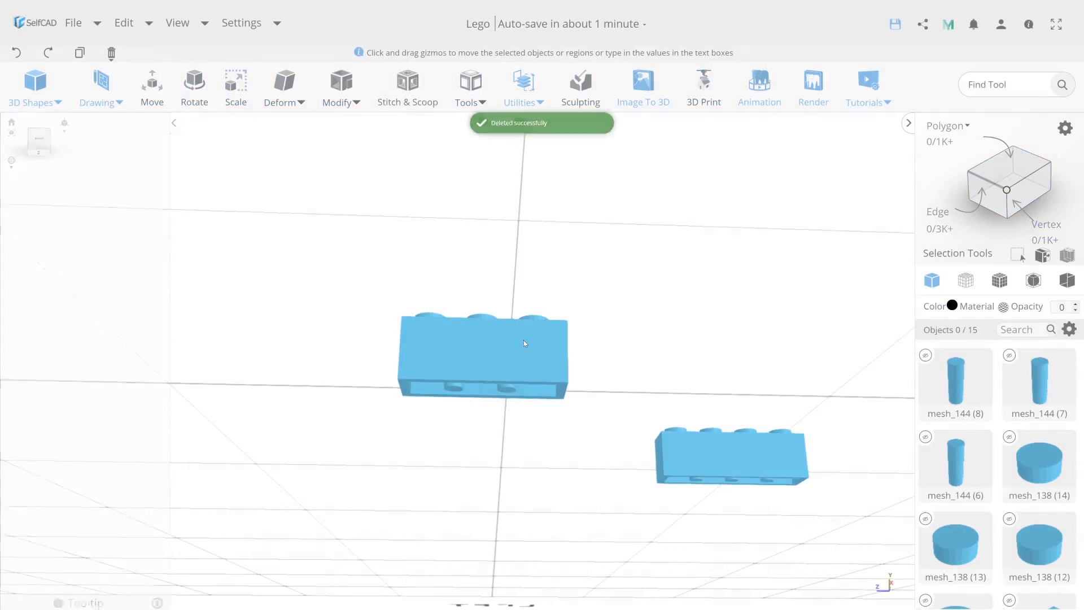
Step: Duplicate all parts of the three-stud brick and move the copy next to the 1x4 brick at about Z -11
mouse_move(593, 279)
right_mouse_down()
mouse_move(585, 308)
mouse_move(584, 289)
right_mouse_up()
left_click_drag(576, 420, 351, 232)
right_click_drag(533, 226, 522, 285)
left_click(152, 90)
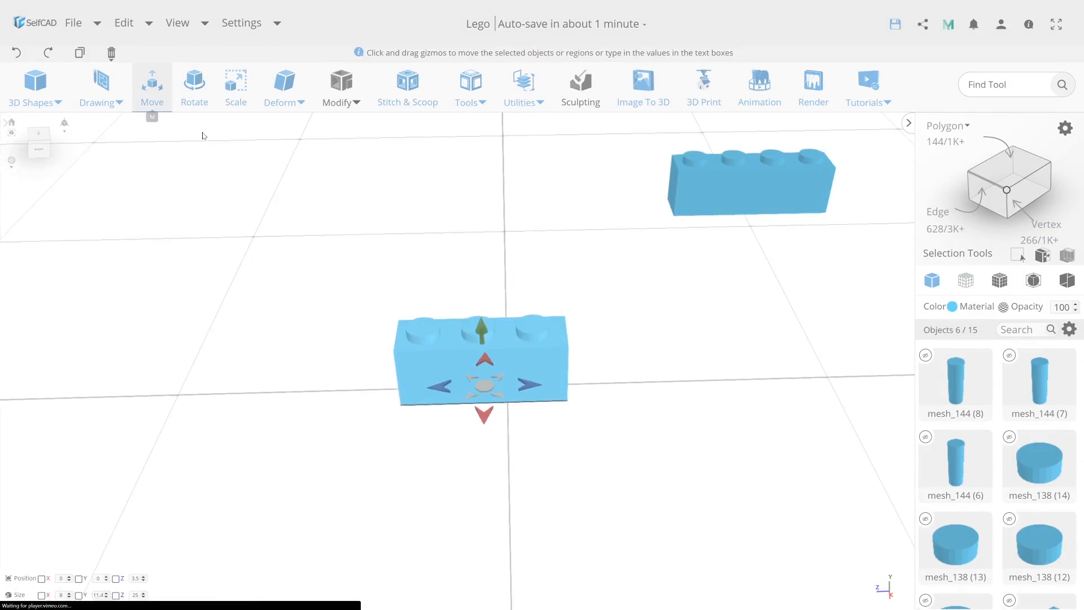
left_click_drag(497, 349, 551, 236)
Step: Merge the copied three-stud brick's parts with a Union and rename the resulting object 1x3
left_click(407, 86)
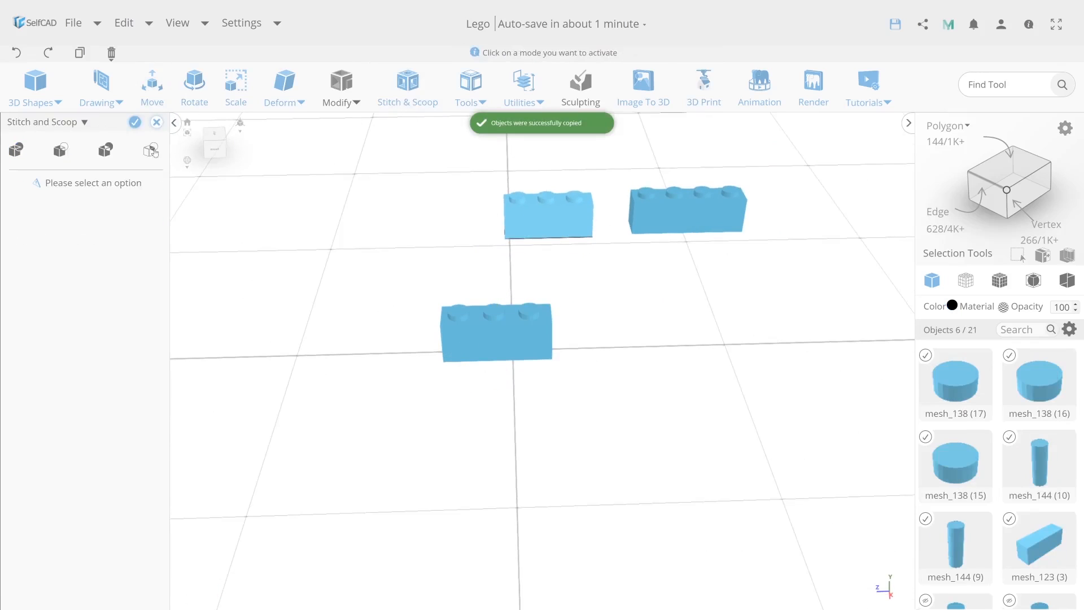
left_click(16, 149)
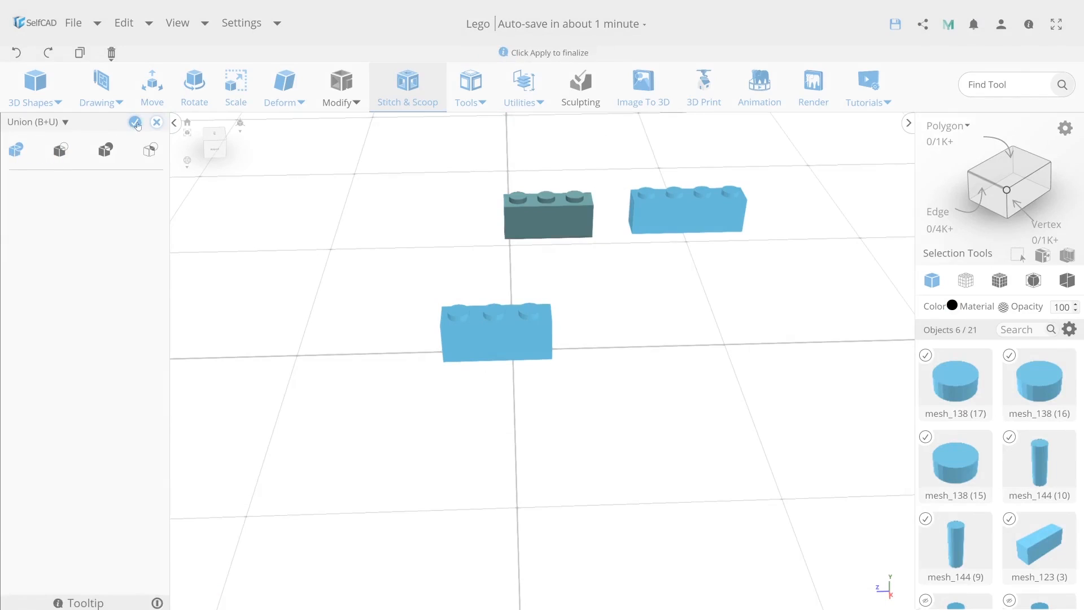
left_click(135, 123)
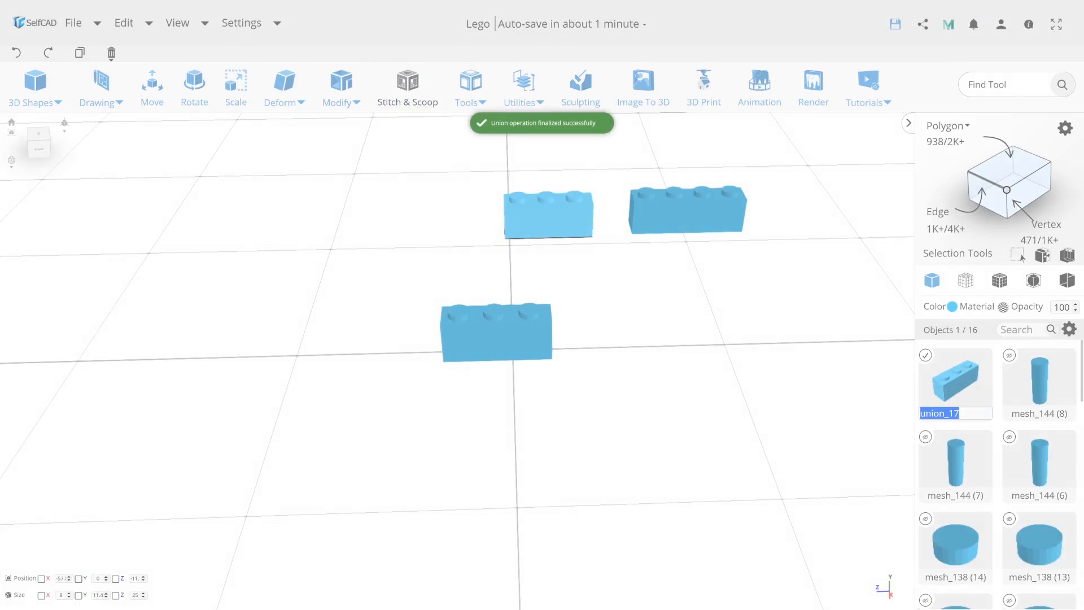
type("1x3")
key("Return")
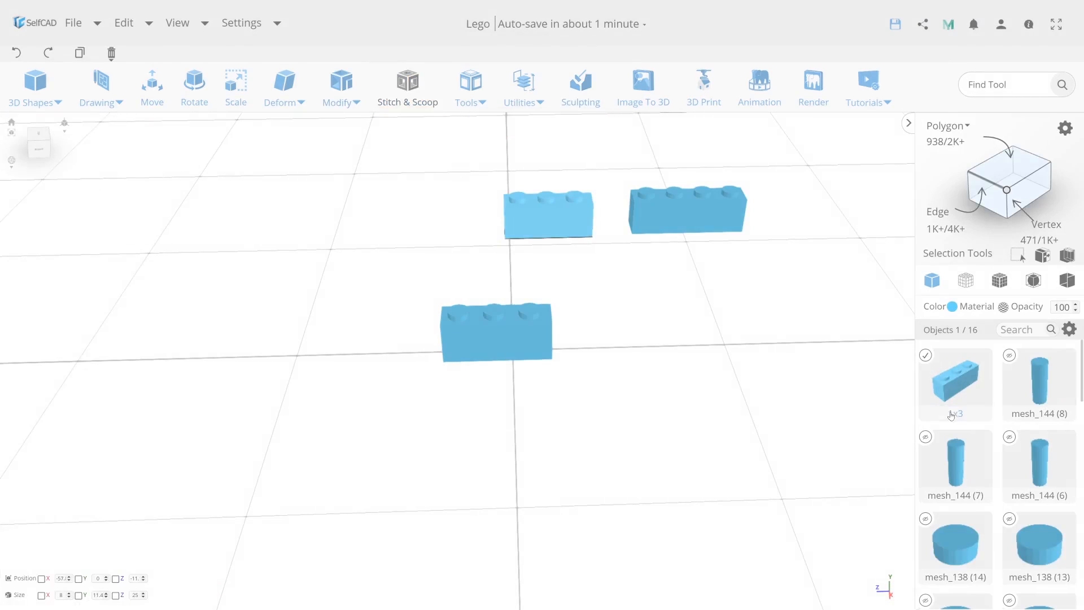
Step: Delete the stud at Z -4 from the original three-stud brick
left_click(502, 335)
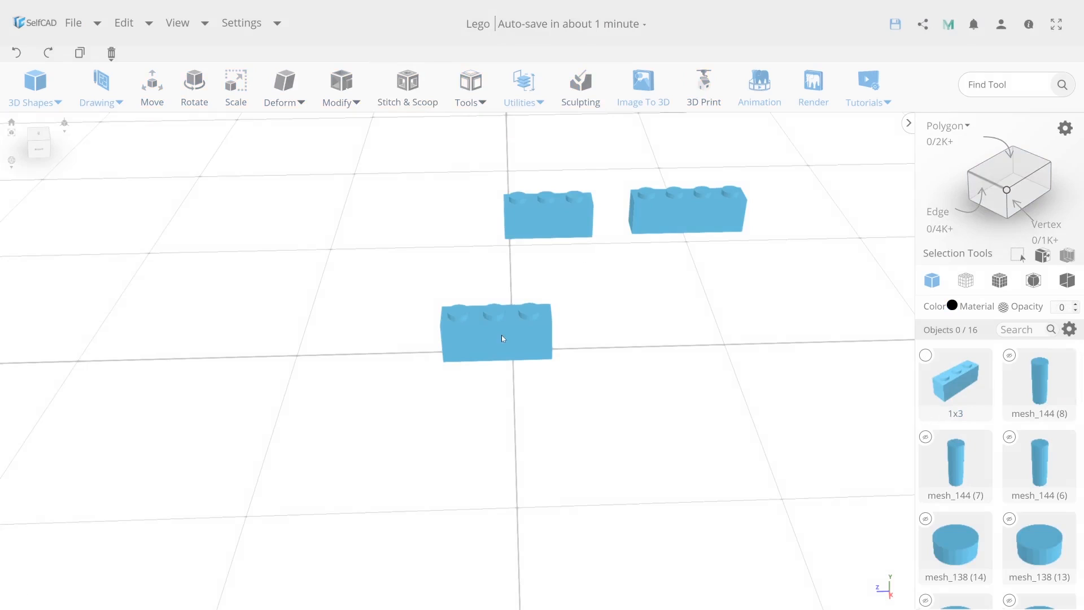
left_click(531, 313)
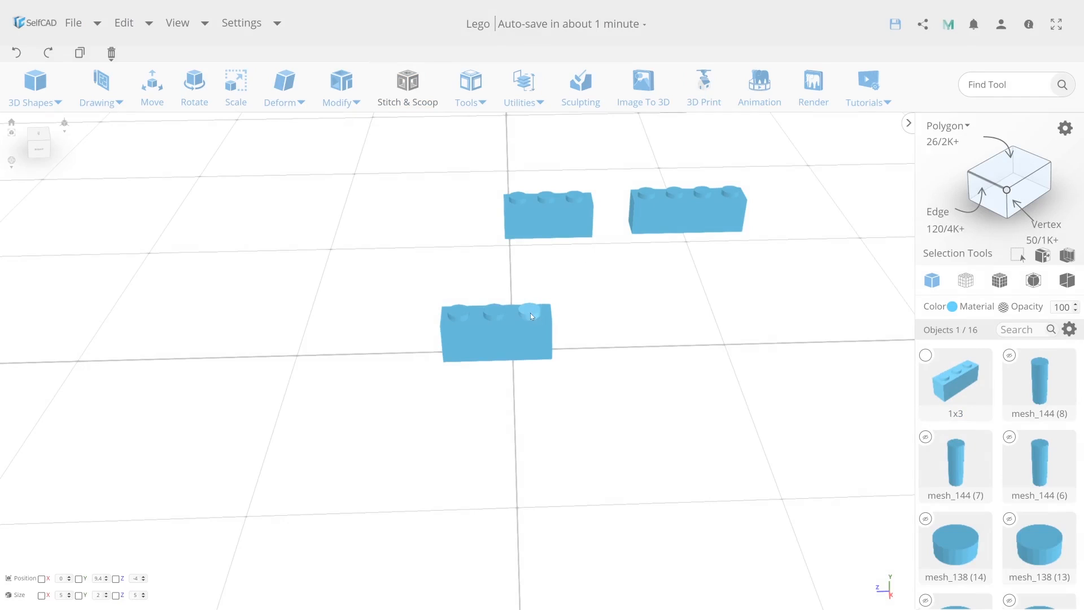
key("Delete")
left_click(524, 346)
Step: Move the eight end-wall vertices of the two-stud brick's body inward to Z 0.65
left_click(524, 338)
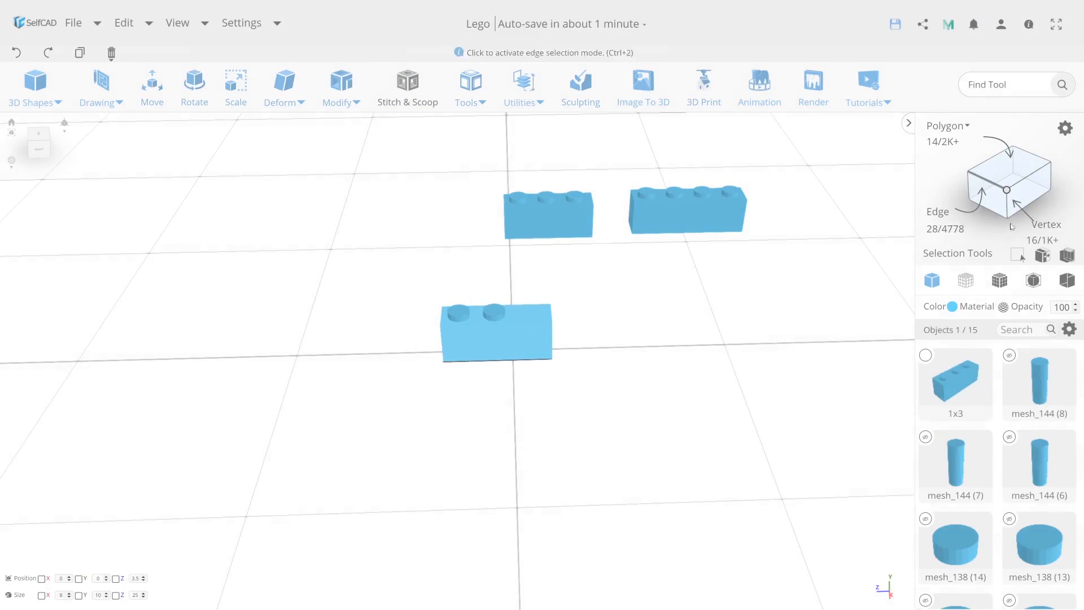
left_click(964, 282)
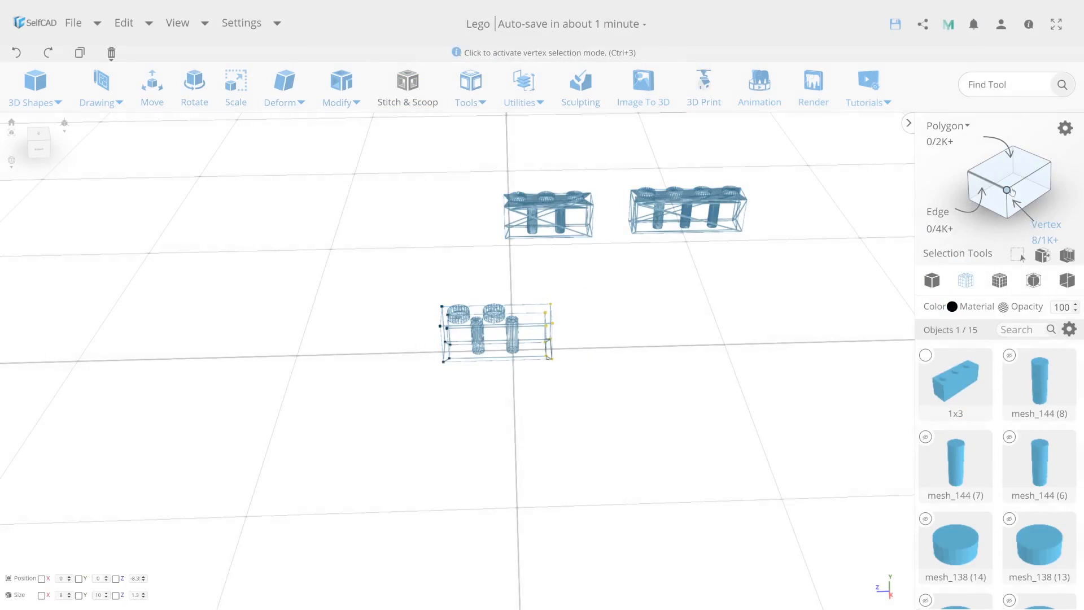
left_click(932, 281)
key("m")
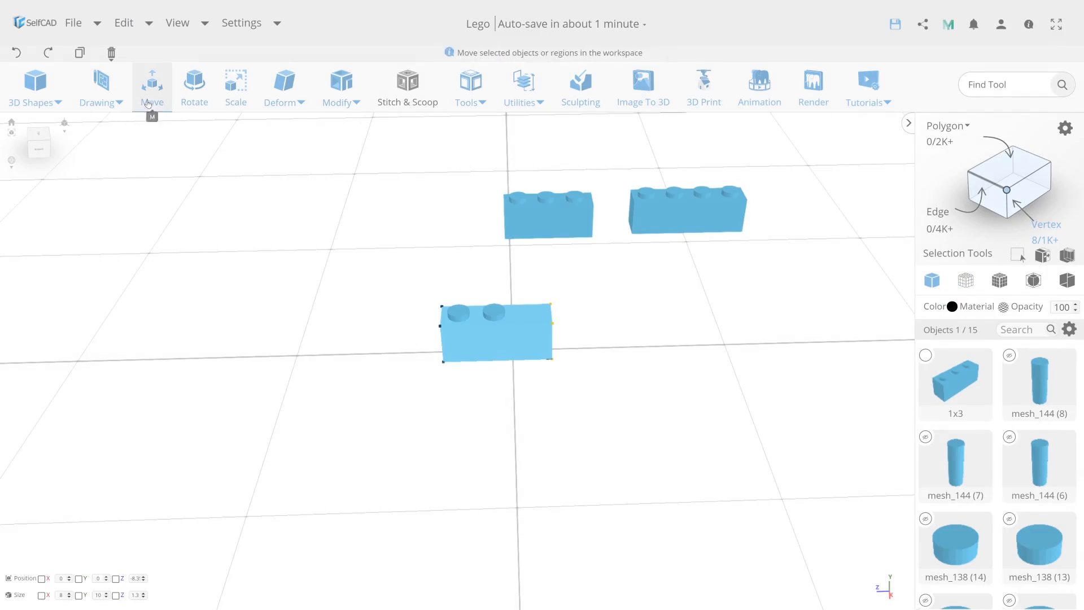
left_click_drag(596, 347, 561, 350)
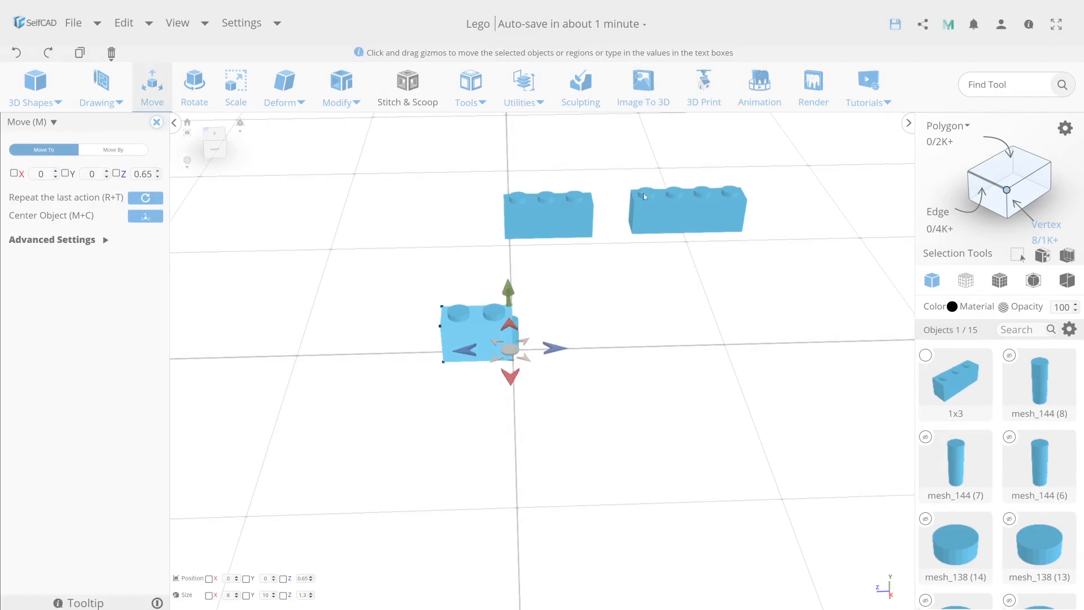
left_click(1006, 193)
Step: Delete the support cylinder at the origin from the shortened two-stud brick
left_click(517, 324)
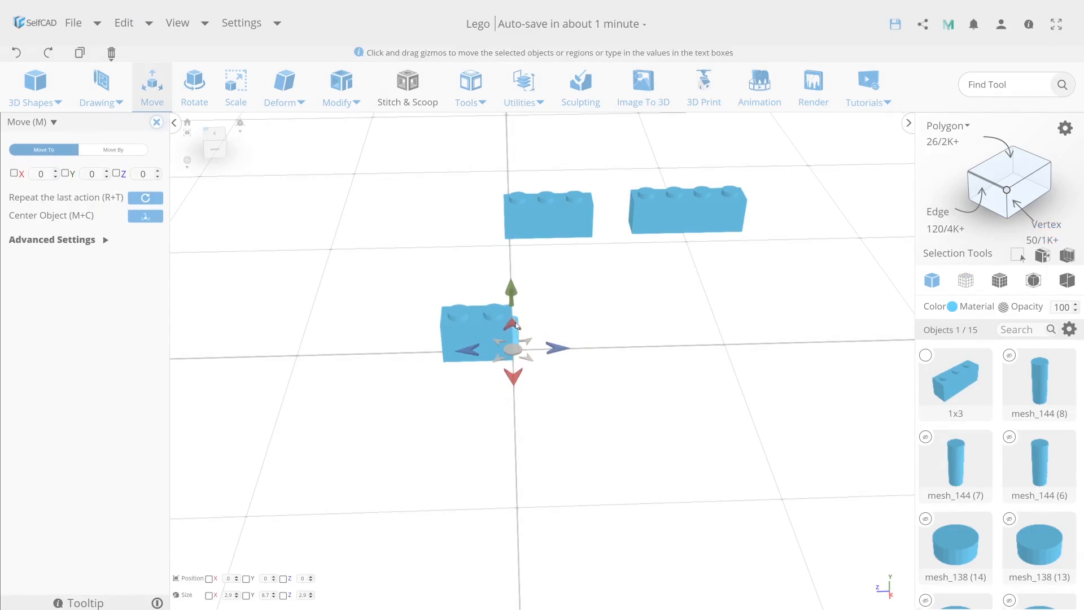
mouse_move(105, 64)
left_click(136, 71)
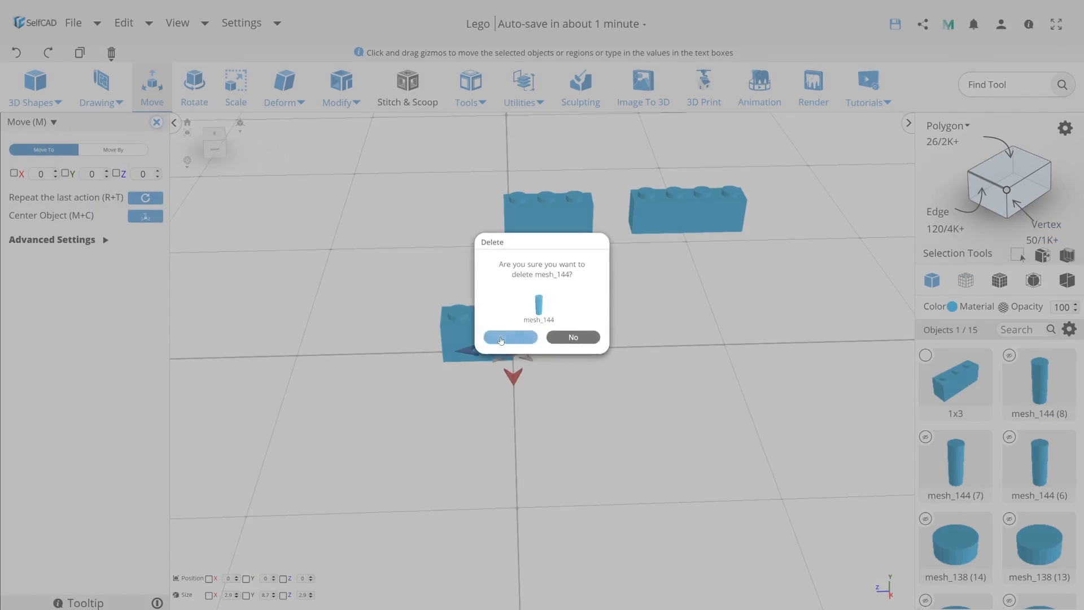
left_click(510, 334)
Step: Duplicate all parts of the two-stud brick and move the copy beside the 1x3 brick, at about X -56.4, Z 17.77
left_click_drag(532, 394, 519, 323)
left_click(491, 342)
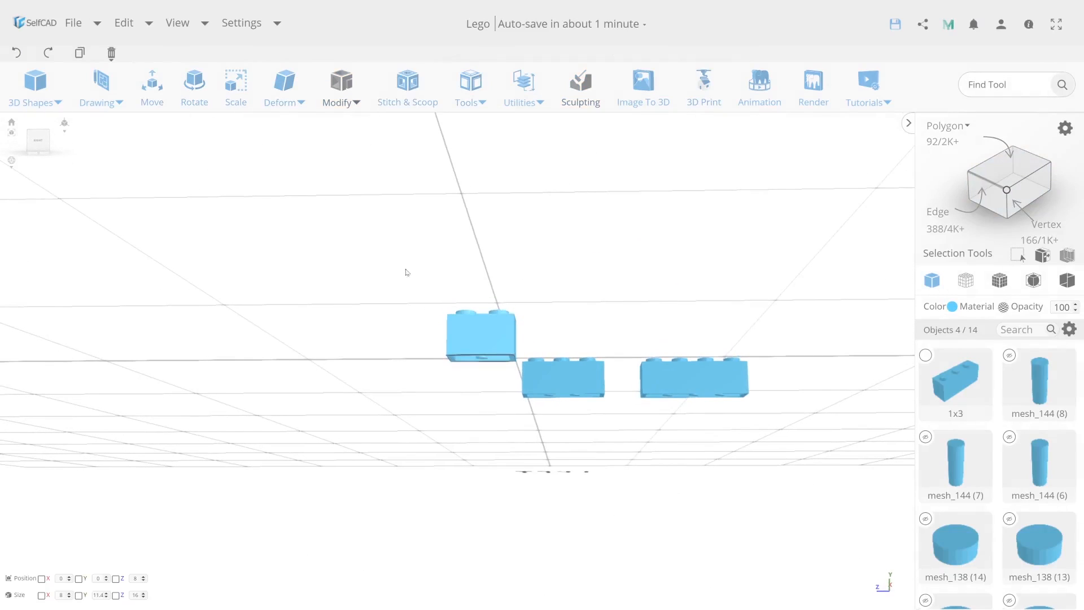
left_click(156, 96)
left_click_drag(310, 206, 431, 231)
right_click_drag(432, 231, 464, 256)
left_click_drag(540, 409, 496, 269, "shift")
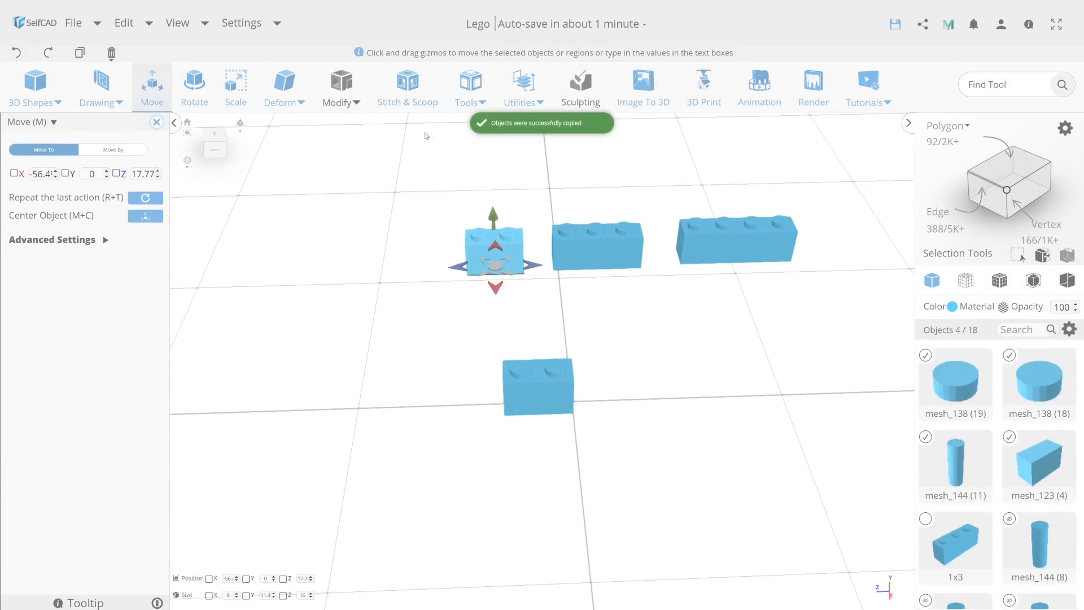
Step: Merge the copied two-stud brick's parts into one object with a Union
left_click(408, 85)
left_click(16, 150)
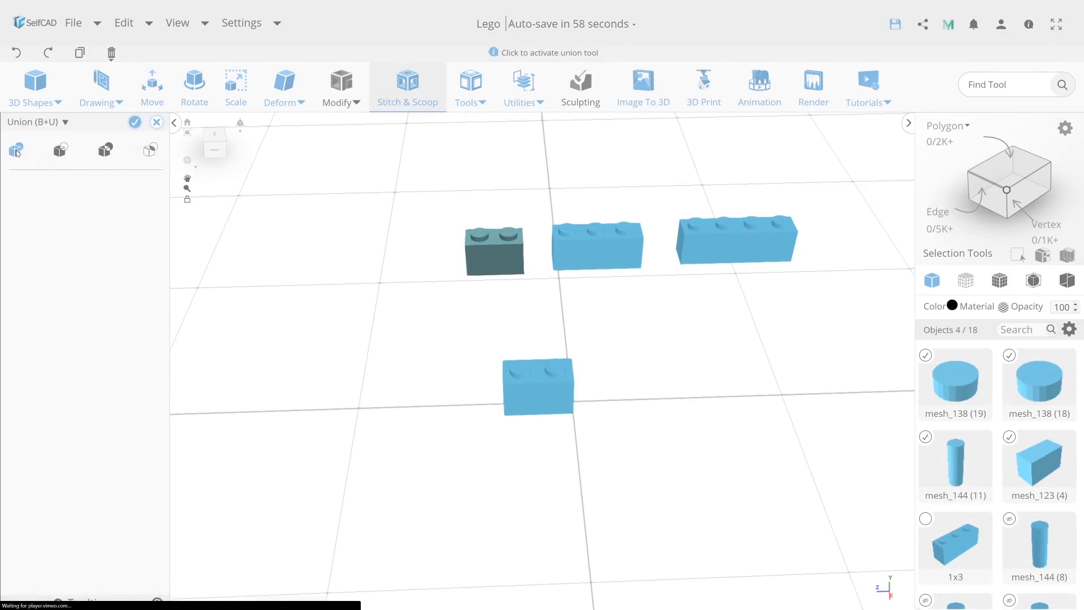
left_click(134, 122)
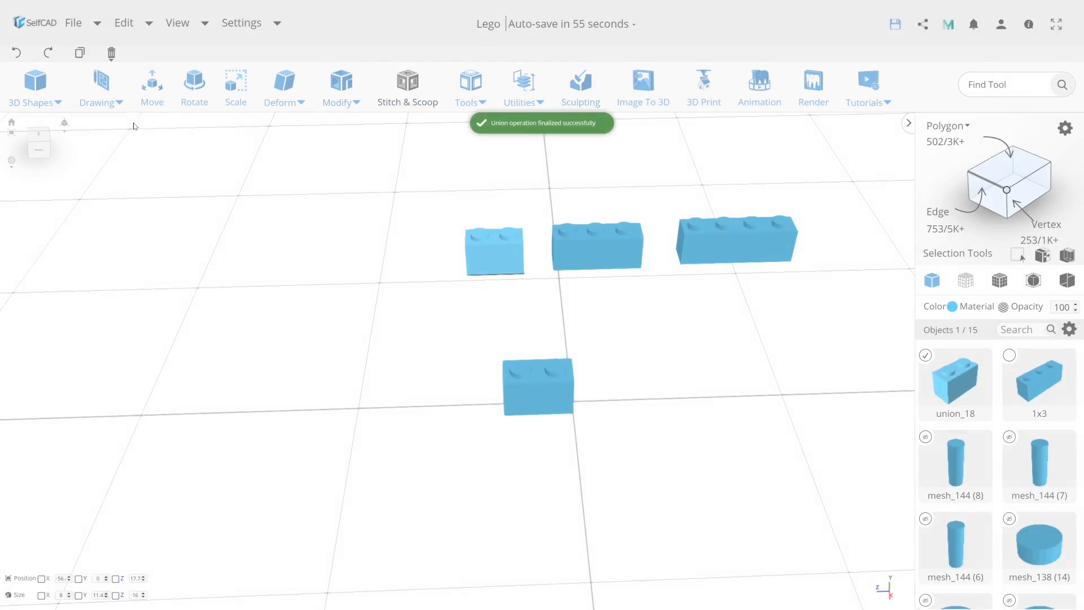
Step: Delete the outer stud, farther from the origin, and the remaining support cylinder from the original two-stud brick
left_click(515, 377)
key("Delete")
key("Return")
right_click_drag(572, 450, 534, 378)
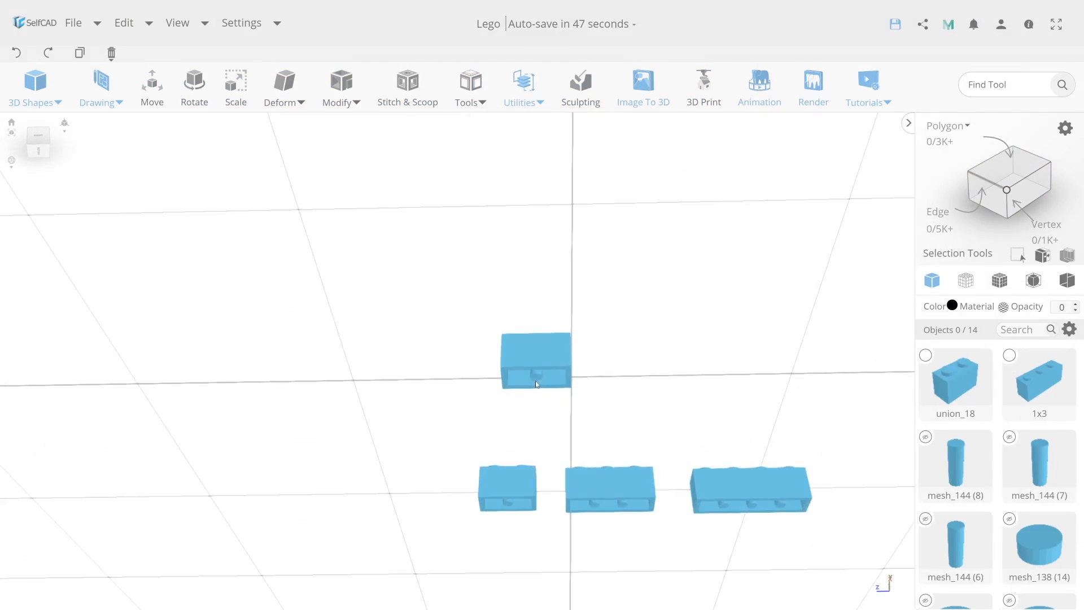
left_click(534, 378)
key("Delete")
key("Return")
Step: Move the outer end-wall vertices of the body inward along Z to shorten it to 8 around the single stud
left_click(535, 369)
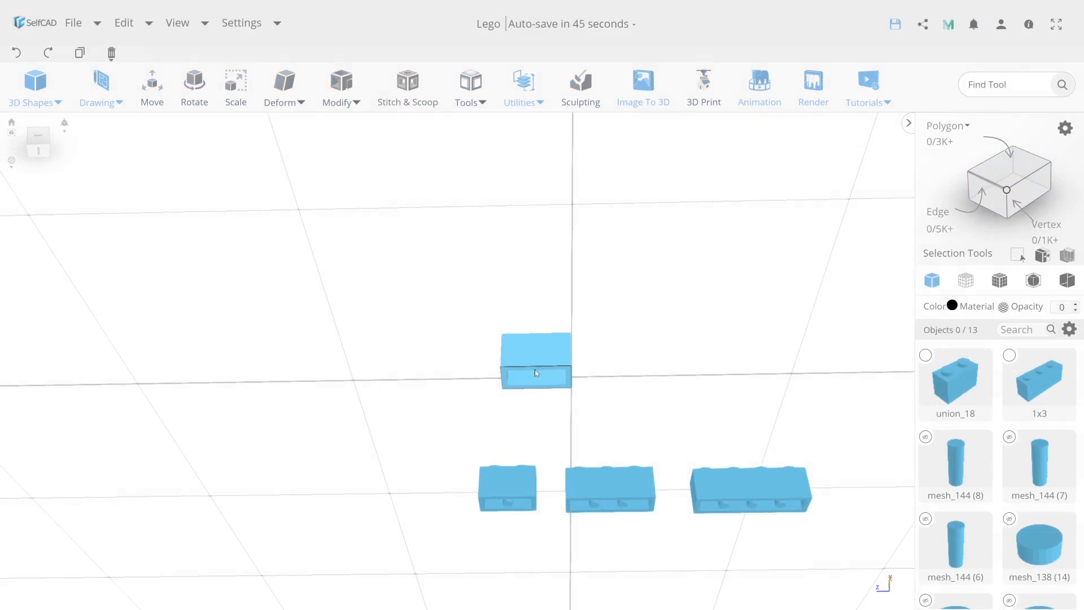
left_click(966, 281)
left_click_drag(519, 399, 472, 324)
left_click(153, 85)
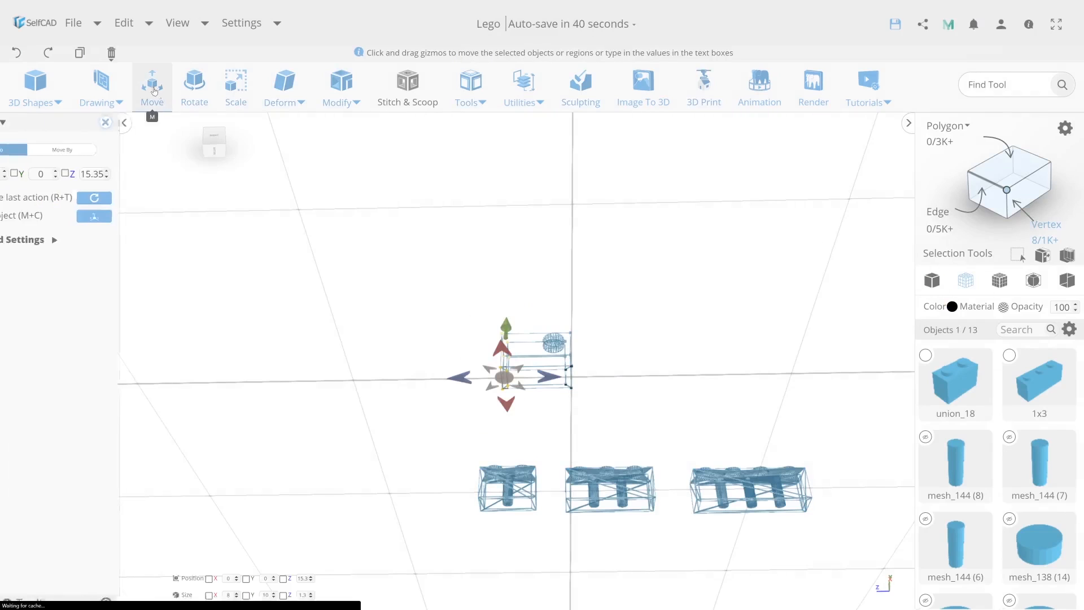
left_click(933, 279)
right_click_drag(648, 318, 640, 416)
left_click_drag(548, 375, 583, 378)
left_click(1005, 193)
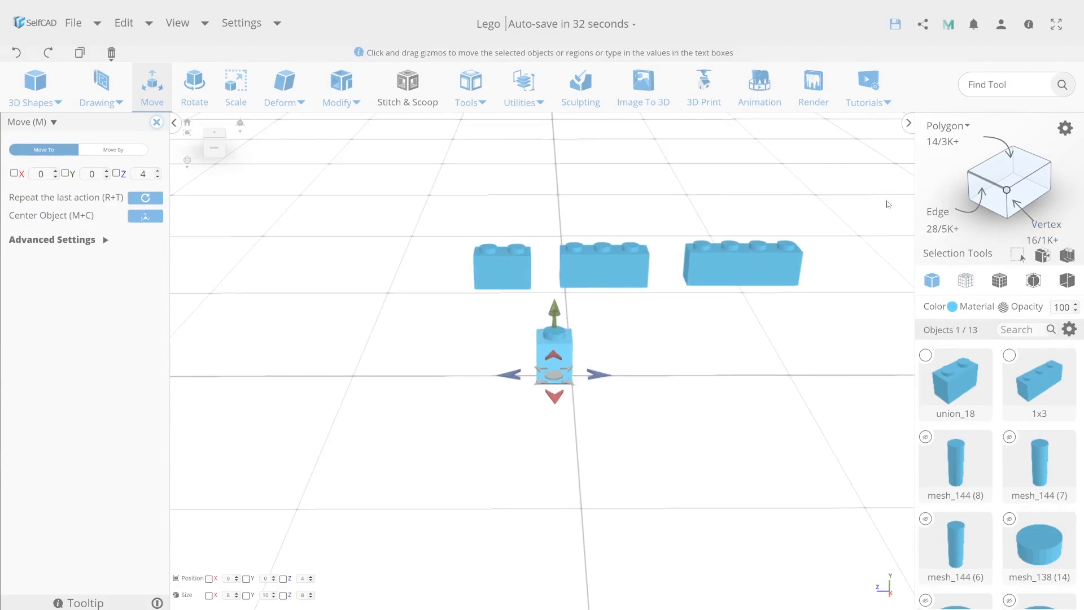
Step: Move the one-stud brick's body and stud together beside the two-stud brick, at about X -55, Z 43
left_click(554, 337, "shift")
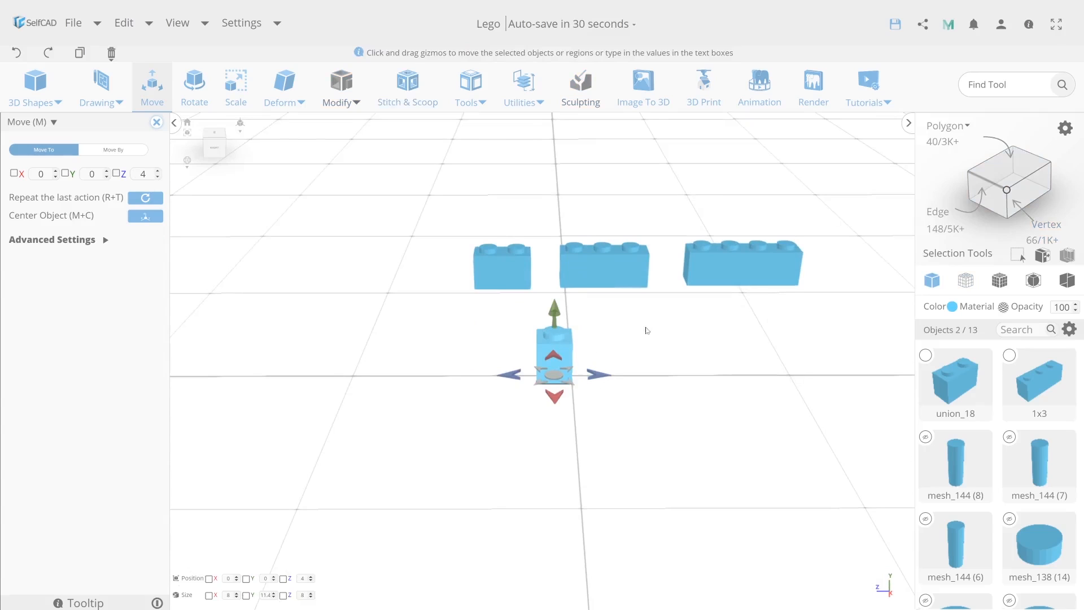
left_click_drag(632, 352, 409, 220)
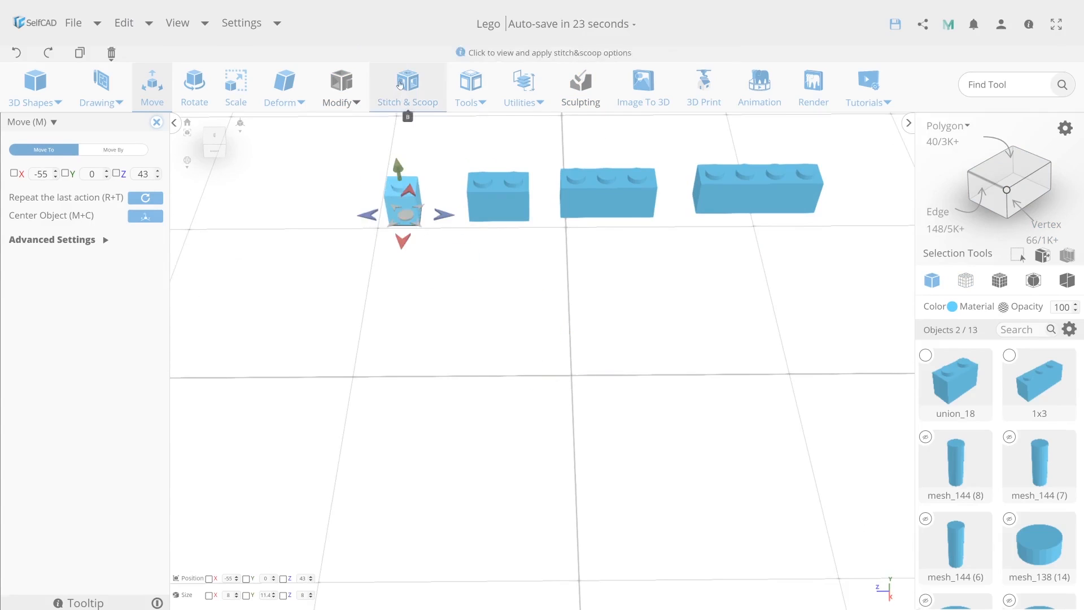
Step: Merge the one-stud brick's body and stud with a Union and name the object 1x1
left_click(407, 86)
left_click(16, 153)
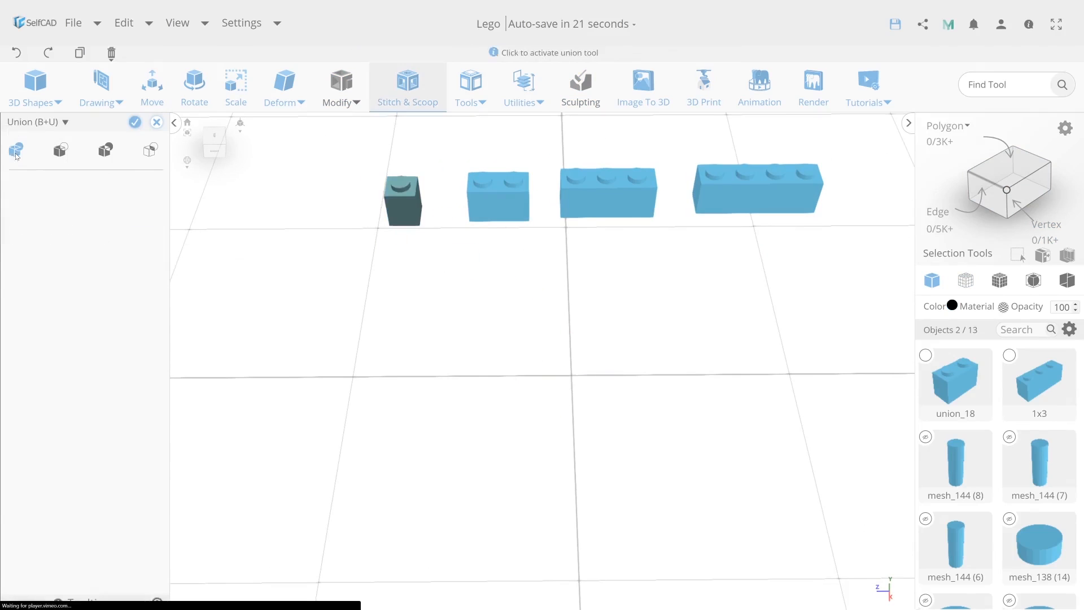
left_click(135, 122)
type("1x1")
key("Return")
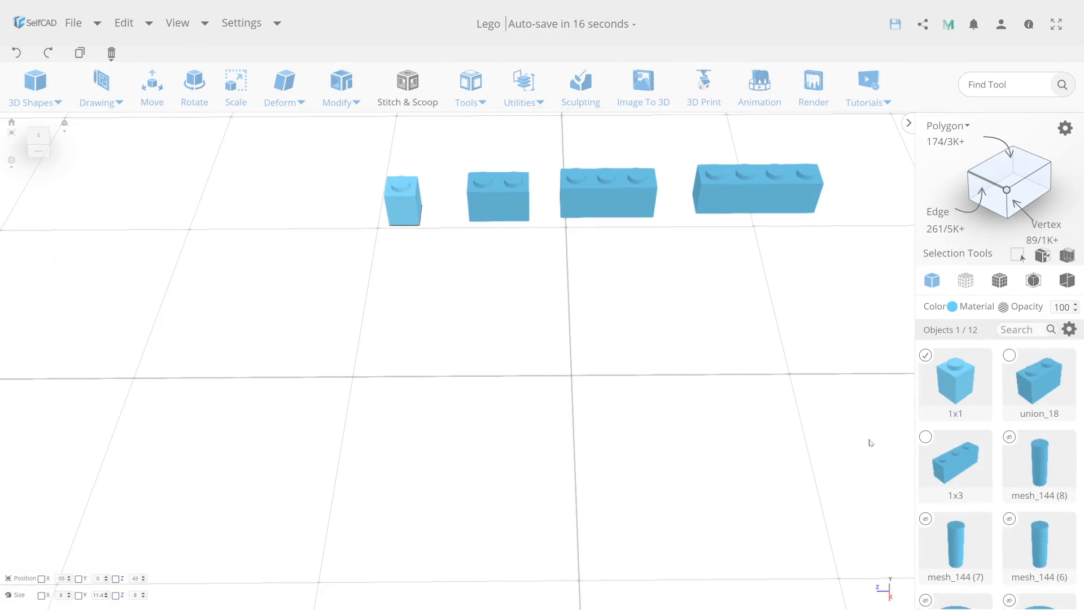
Step: Show the hidden objects to bring back the parts of the original four-stud brick
left_click(1069, 329)
left_click(1049, 396)
scroll(666, 501, "down", 3)
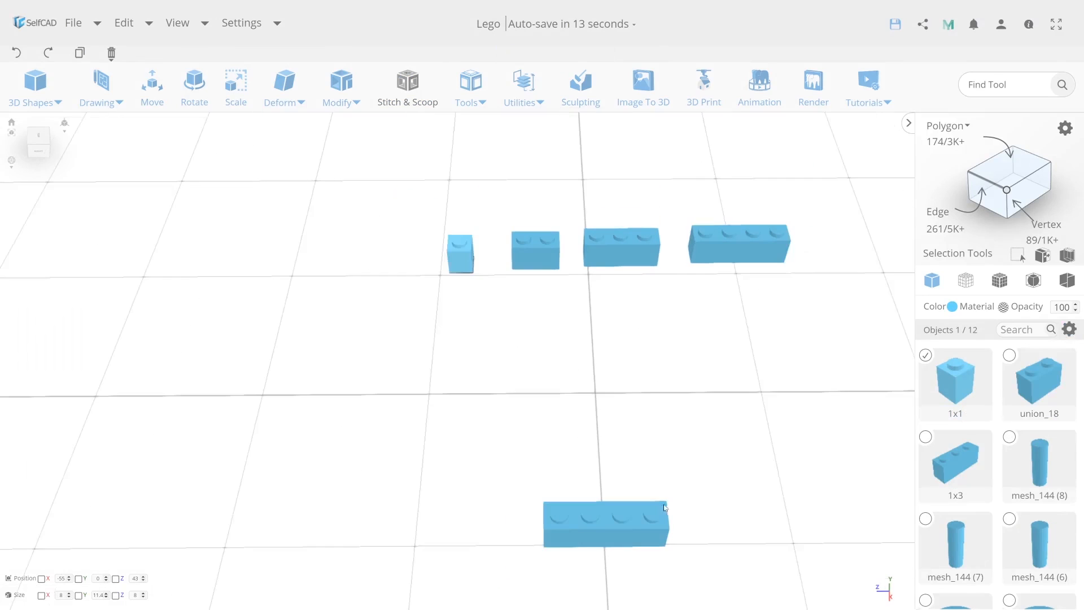
Step: Center all parts of the restored four-stud brick together at the origin
right_click_drag(689, 561, 673, 452)
left_click_drag(694, 337, 516, 261)
right_click_drag(588, 220, 593, 310)
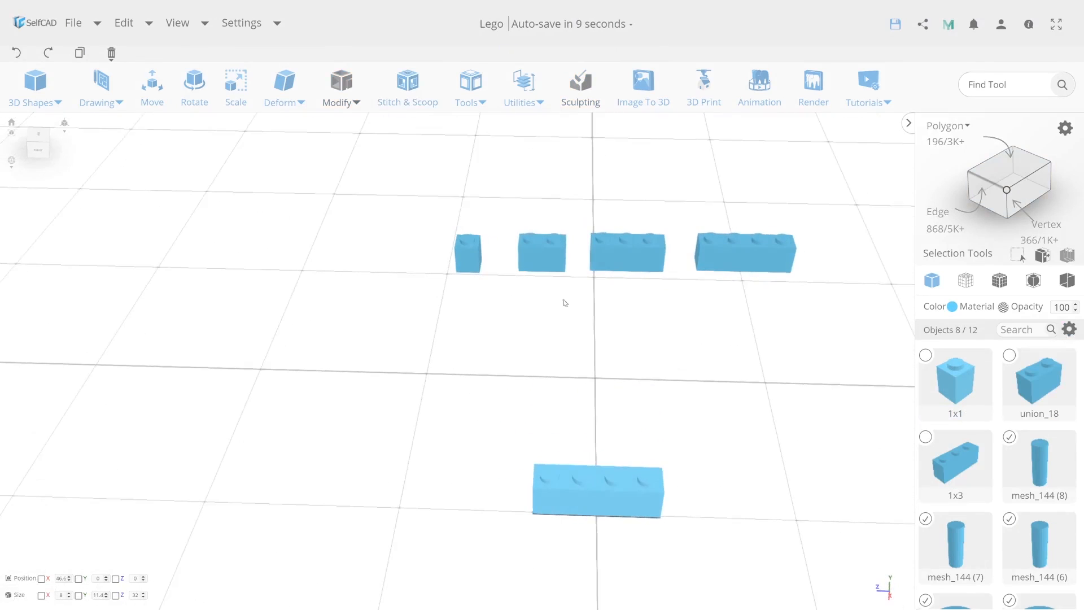
left_click(149, 96)
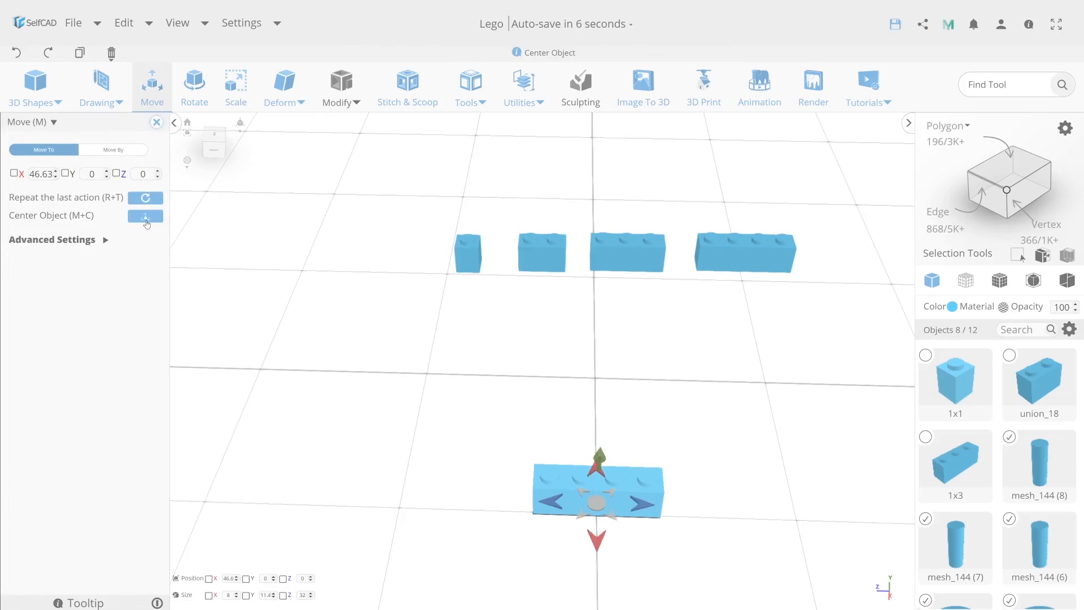
left_click(146, 220)
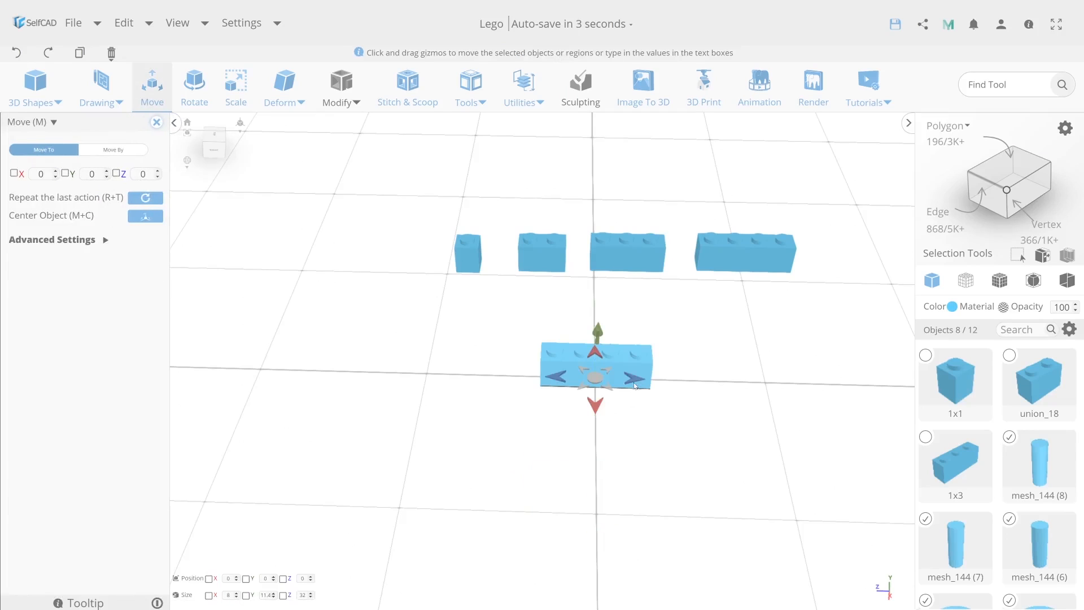
Step: Duplicate the centered brick's four studs and move the copies to X 8 to form a second row
scroll(636, 382, "up", 5)
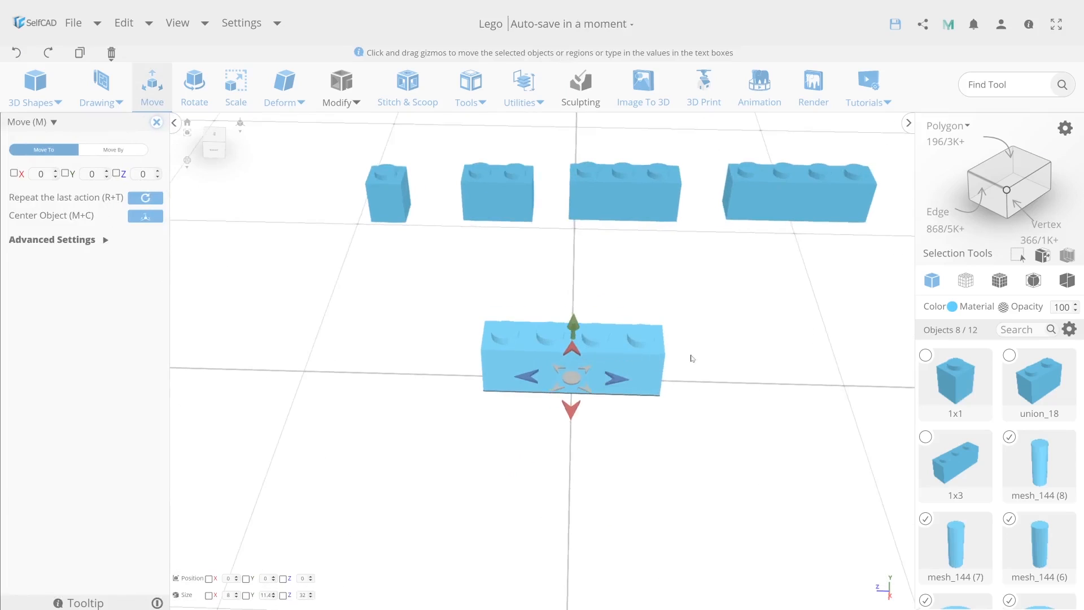
middle_click_drag(716, 375, 816, 384)
middle_click_drag(457, 417, 639, 407)
left_click(552, 345)
left_click(550, 317, "shift")
left_click(546, 297, "shift")
left_click(543, 281, "shift")
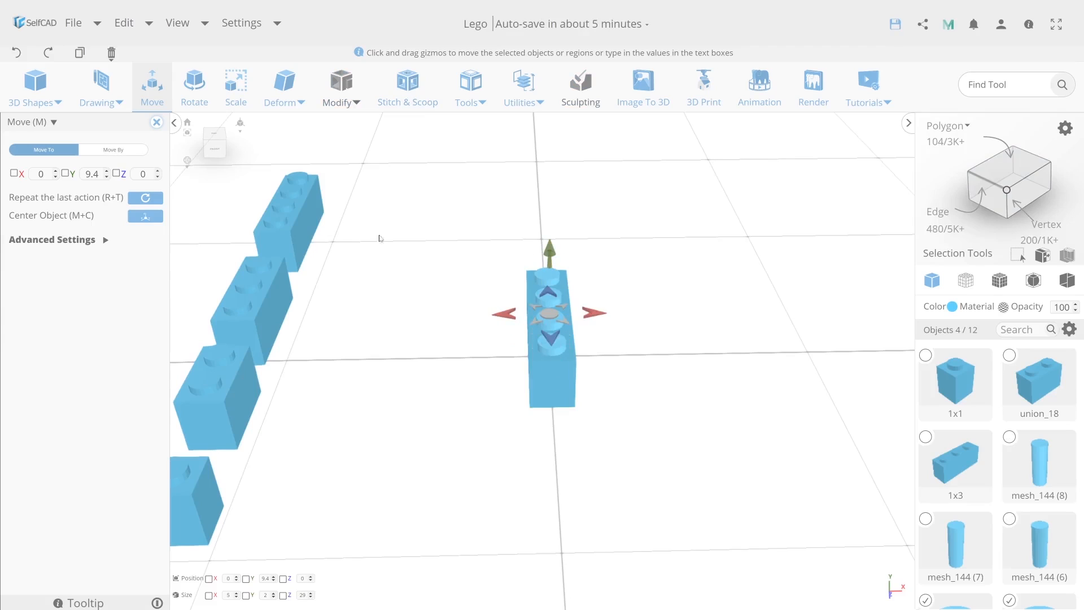
left_click(79, 53)
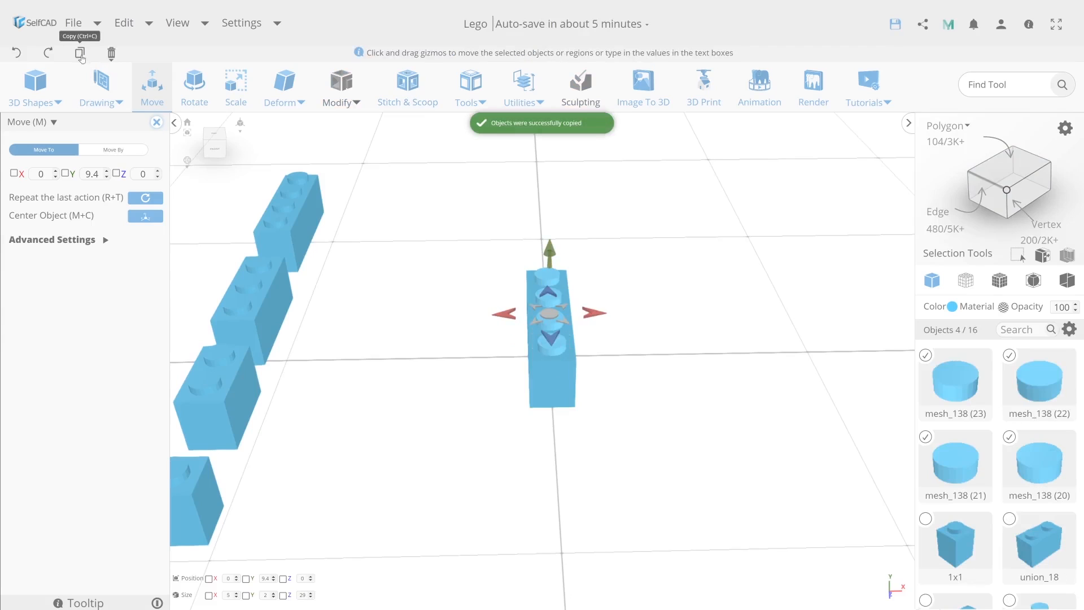
double_click(41, 174)
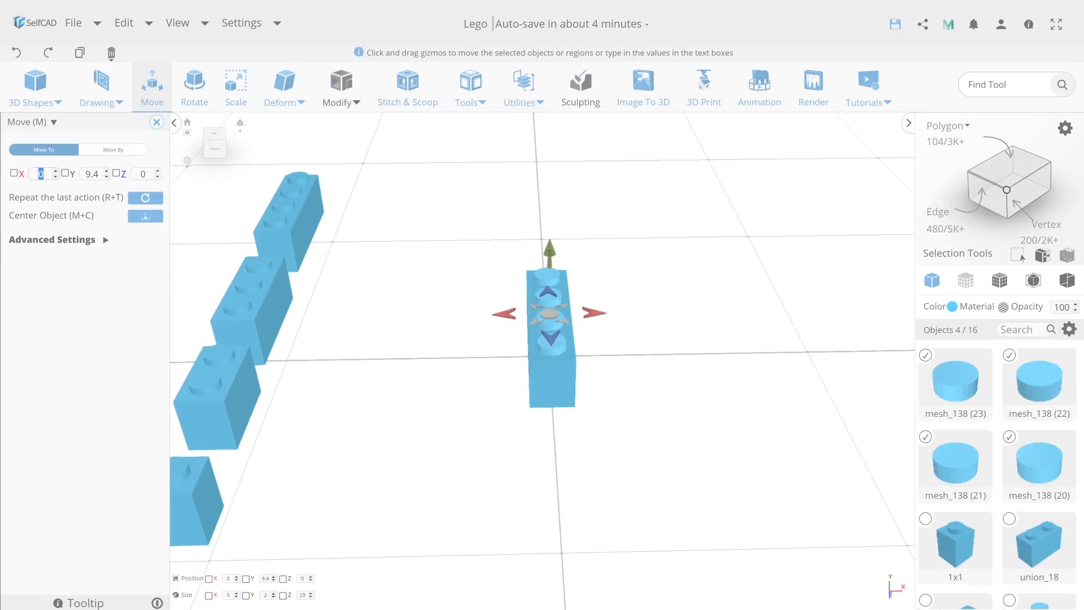
type("8")
key("Return")
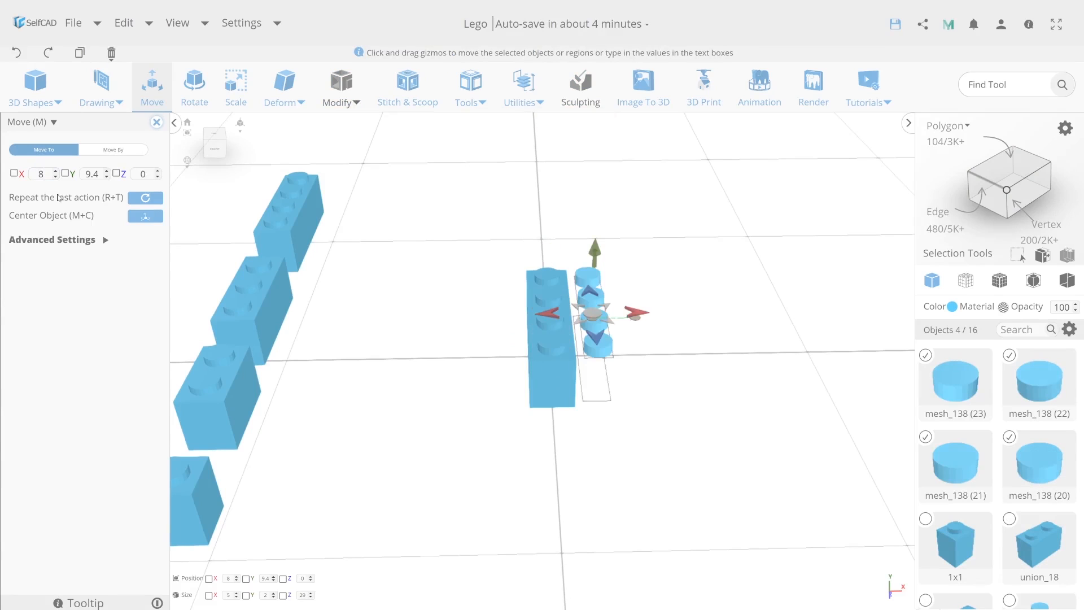
Step: Delete the three thin support cylinders inside the centered brick
left_click(571, 385)
right_click_drag(674, 354, 610, 354)
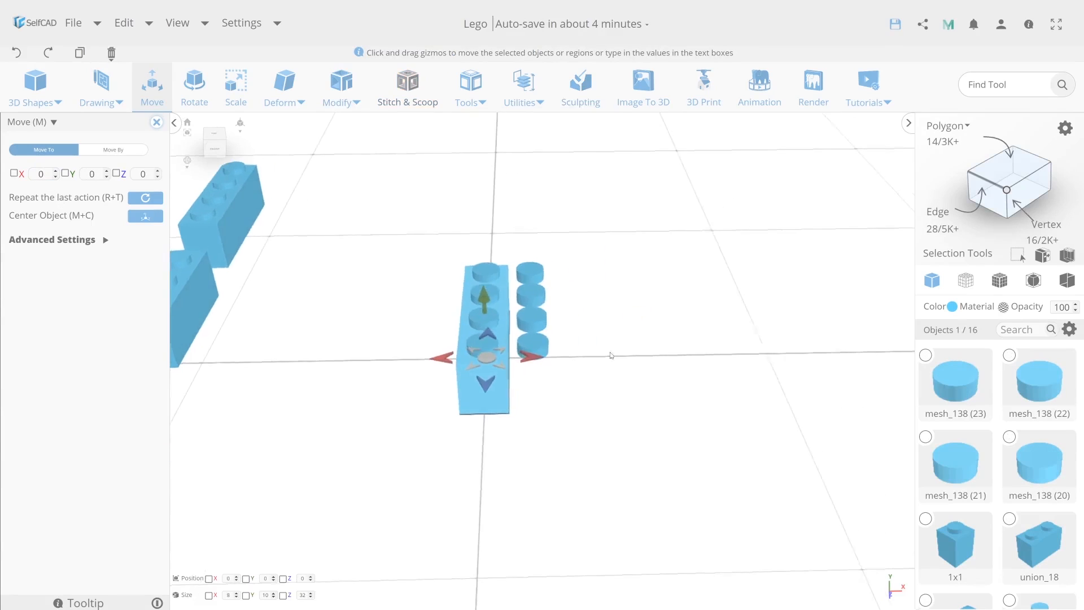
left_click_drag(521, 432, 518, 313)
left_click(486, 334)
left_click(487, 360, "shift")
left_click(486, 392, "shift")
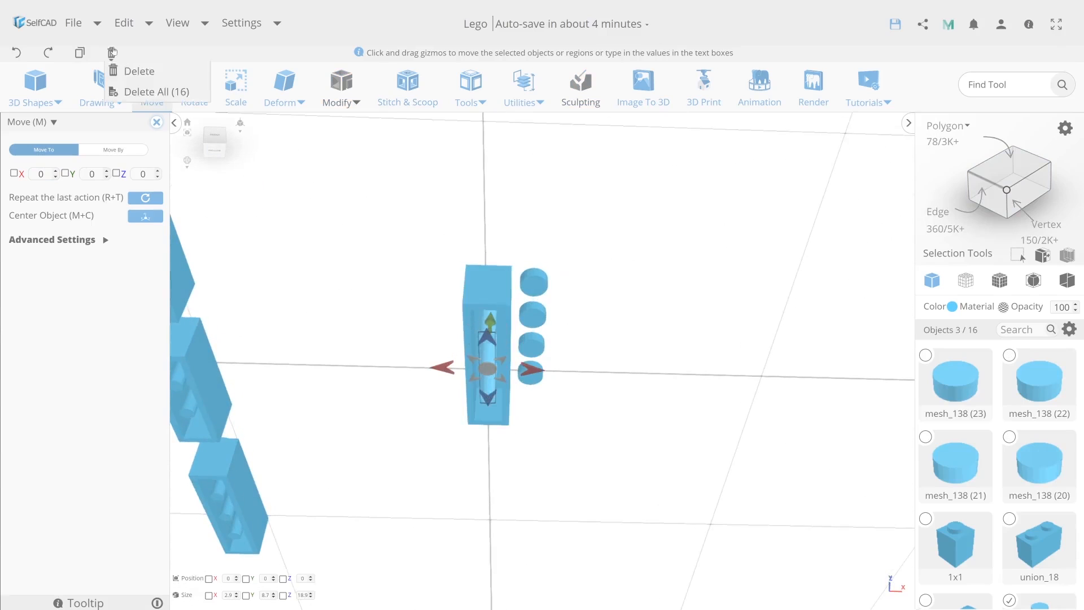
left_click(133, 68)
Step: Move the body's side-wall vertices on the new studs' side to X 11.35, widening the body under both stud rows
left_click(511, 368)
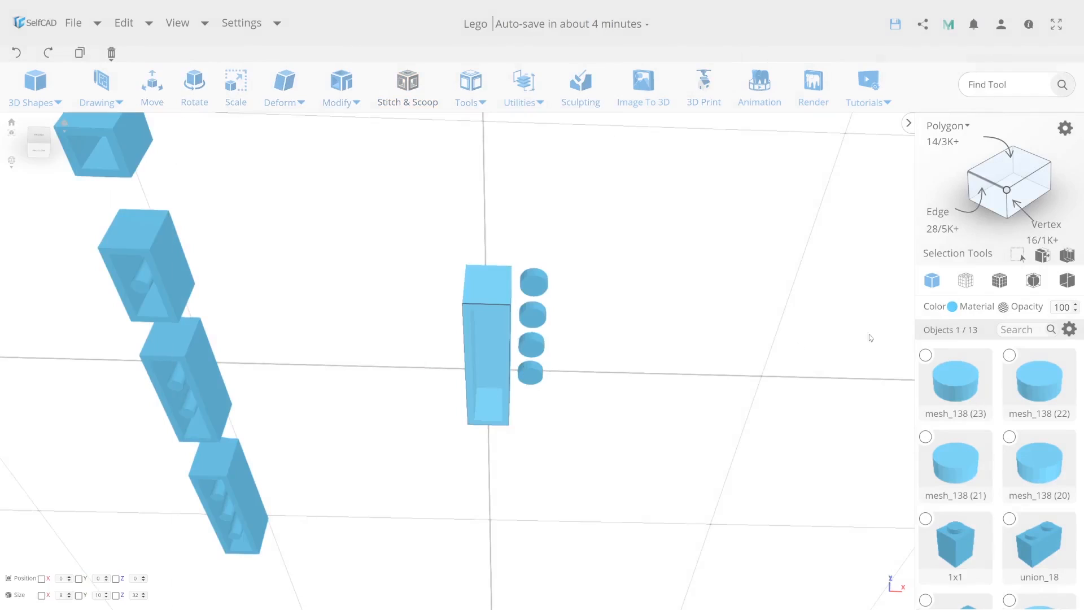
left_click(986, 249)
left_click_drag(605, 459, 492, 190)
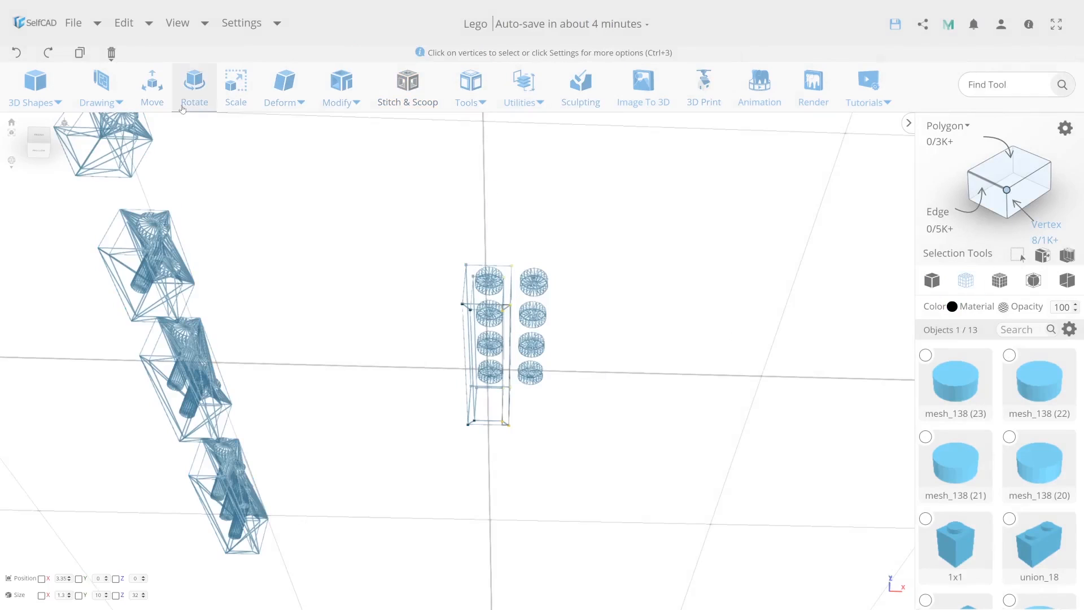
left_click(152, 85)
left_click(932, 280)
left_click_drag(574, 212, 593, 379)
left_click_drag(624, 318, 628, 339)
left_click(948, 196)
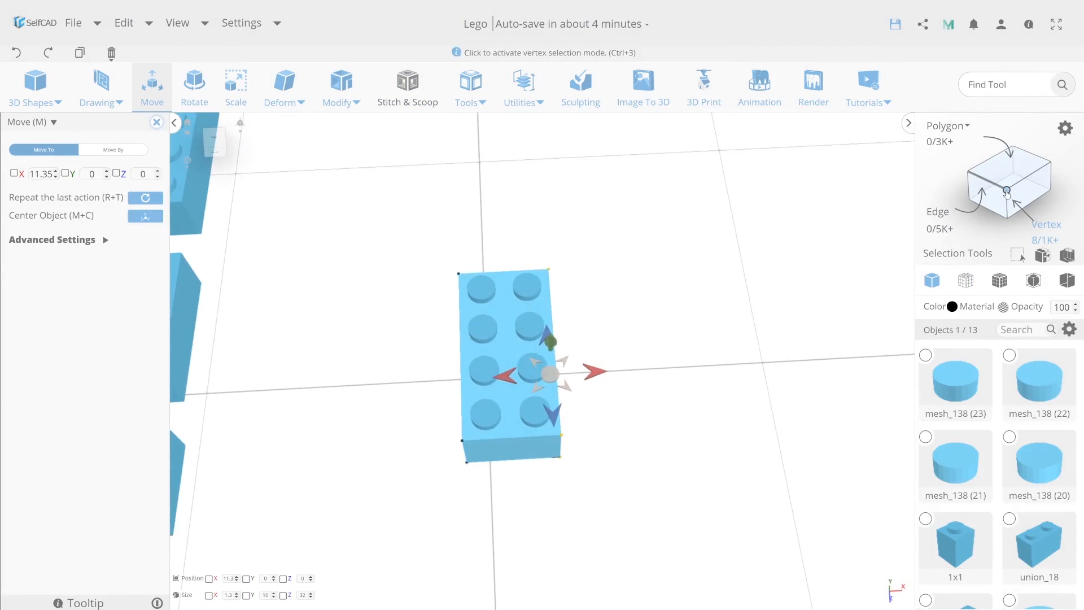
Step: Center all parts of the widened eight-stud brick together at the origin
left_click_drag(695, 326, 442, 309)
left_click_drag(701, 397, 387, 280)
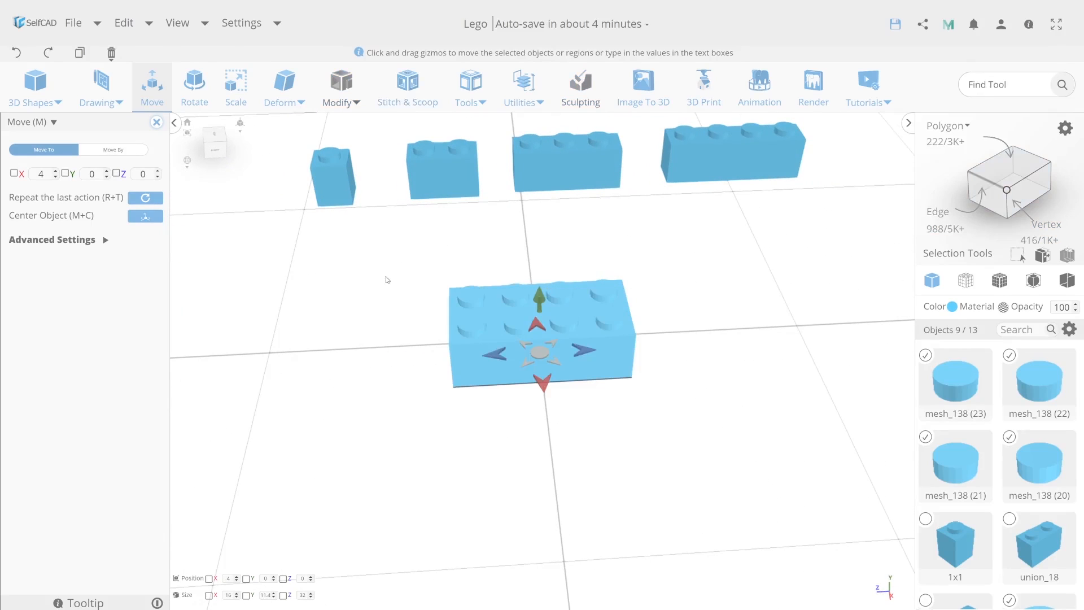
left_click(144, 219)
Step: Create a cylinder at the origin inside the eight-stud brick, with top and bottom radius 3.2 and 24 vertical segments
left_click(35, 88)
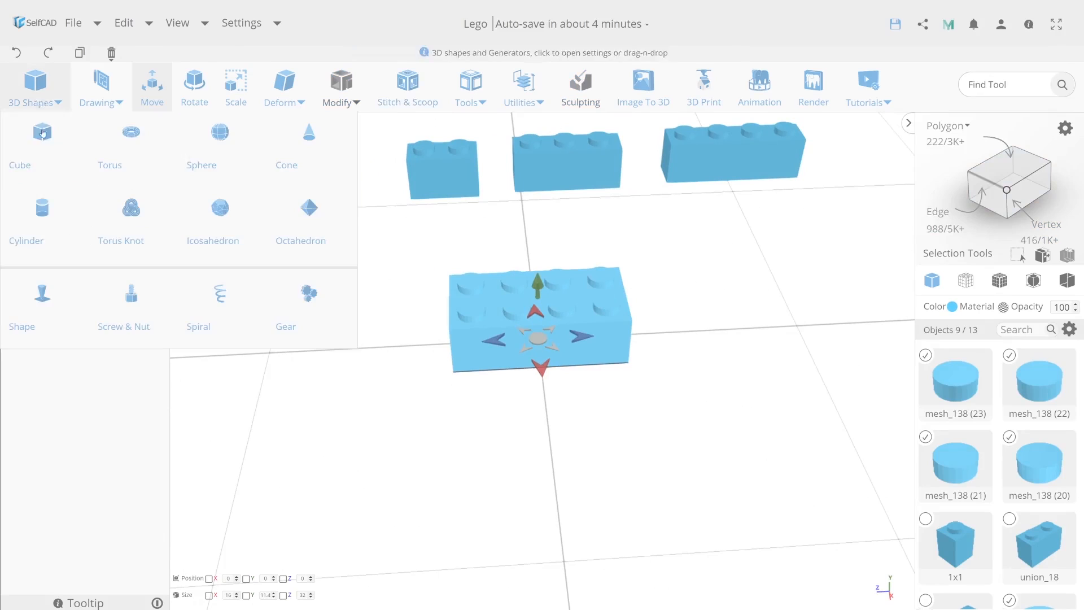
left_click(47, 219)
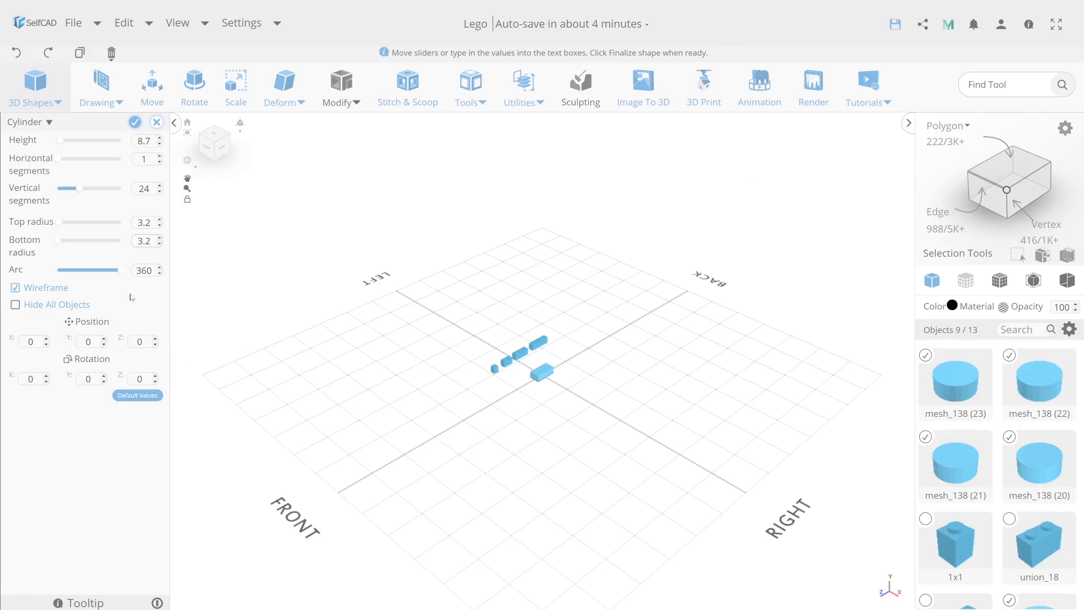
scroll(569, 385, "up", 10)
right_click_drag(538, 375, 418, 294)
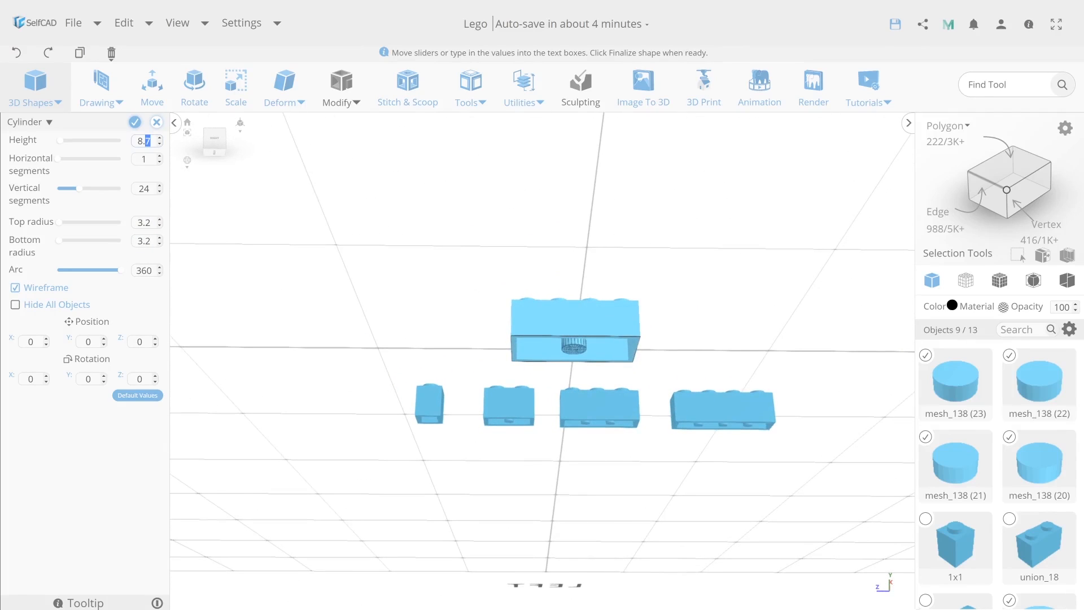
right_click_drag(689, 297, 582, 327)
left_click(135, 123)
Step: Hollow the new cylinder by insetting its bottom face 0.7 with an added extrusion of -8.6
left_click(999, 165)
right_click_drag(770, 382, 581, 356)
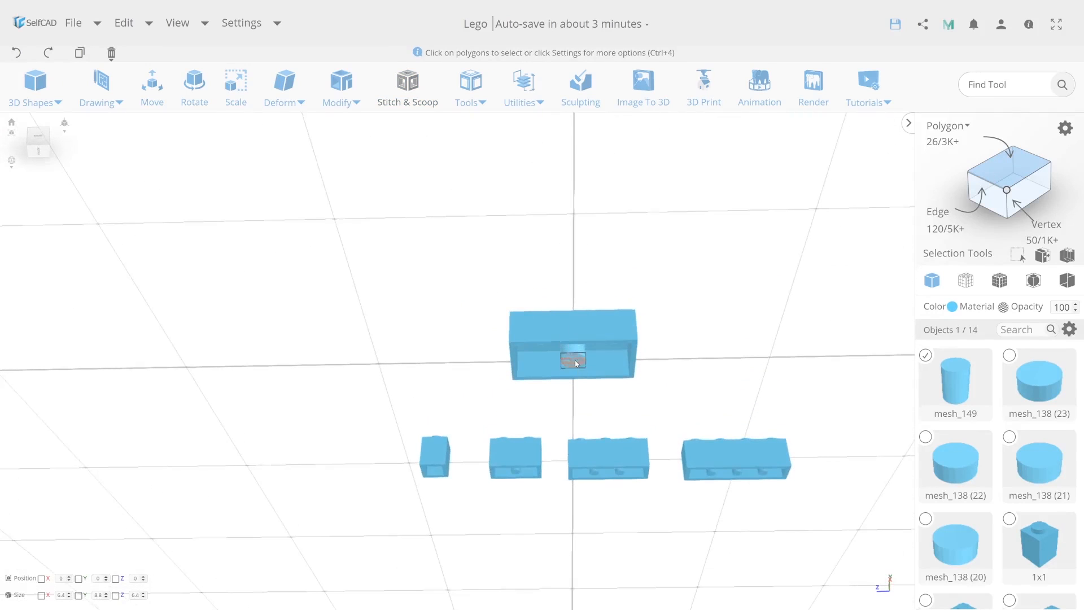
left_click(341, 85)
left_click(352, 170)
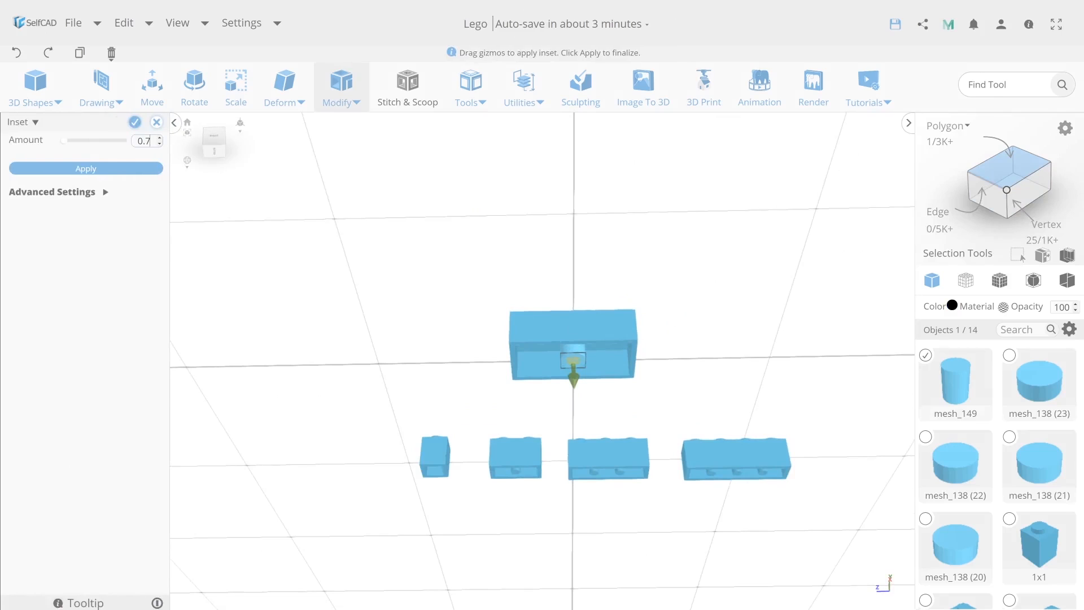
scroll(561, 357, "up", 5)
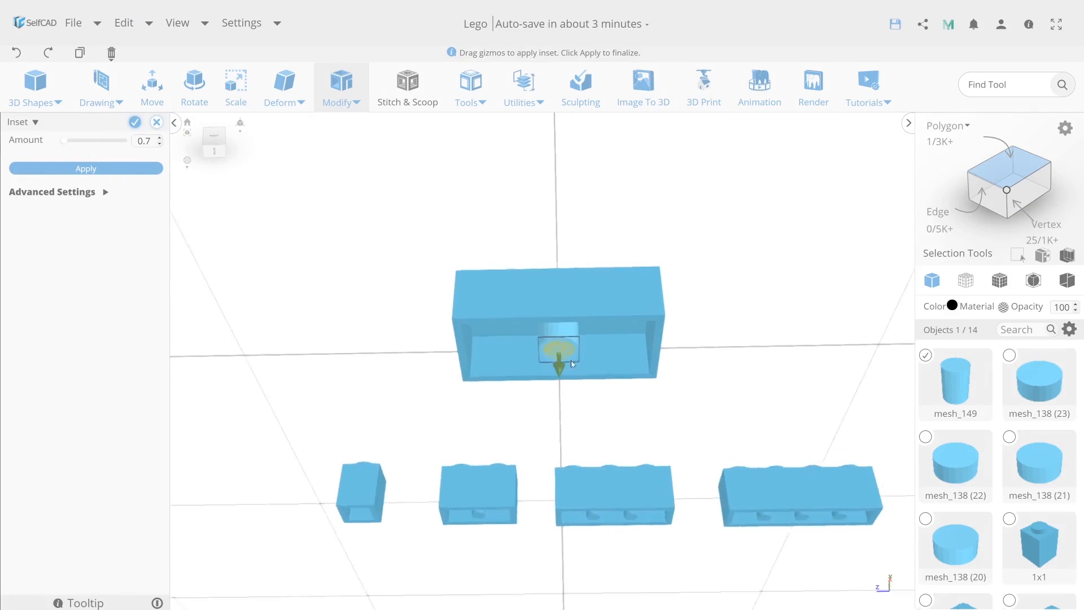
left_click(78, 194)
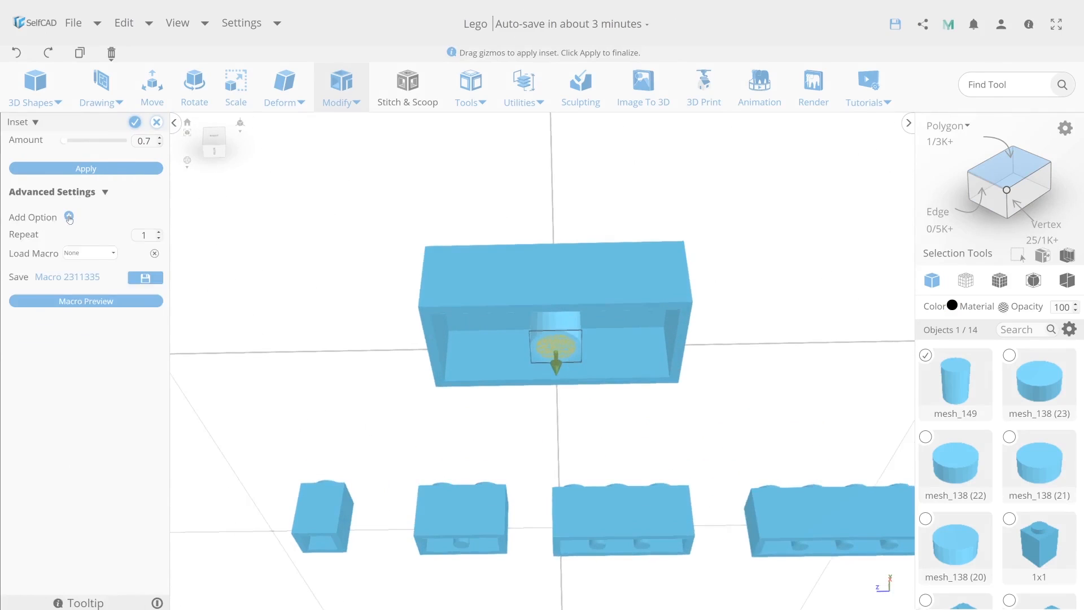
left_click(69, 218)
left_click(35, 228)
left_click(33, 333)
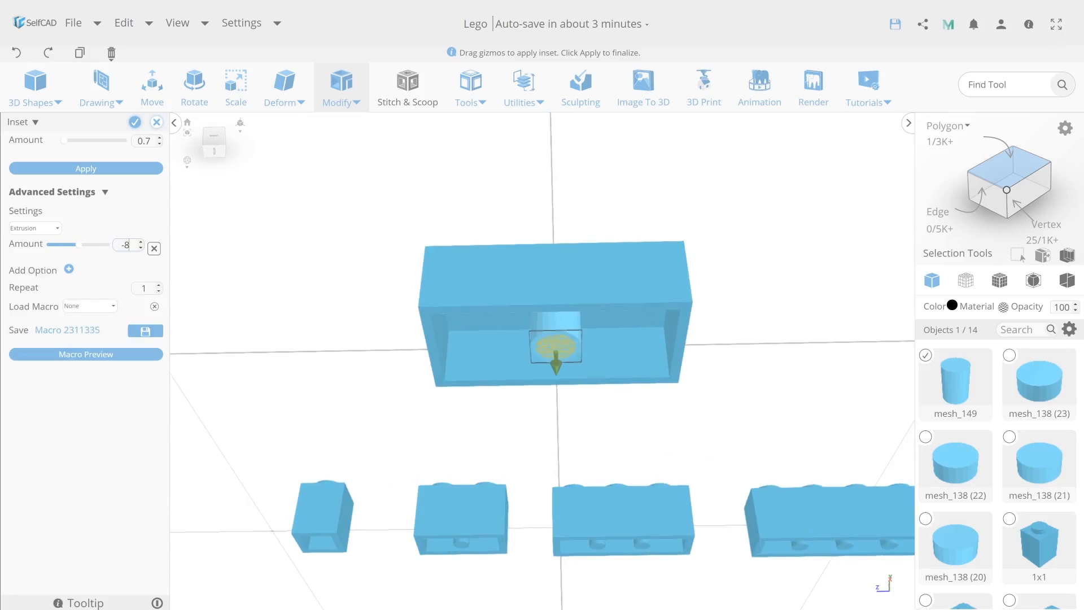
left_click(86, 354)
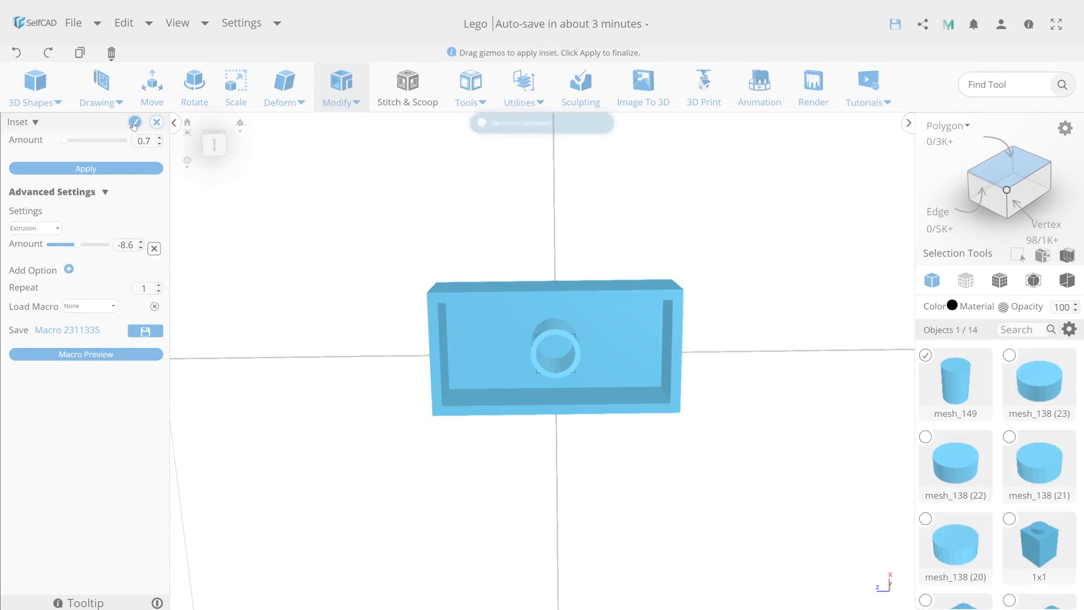
left_click(135, 123)
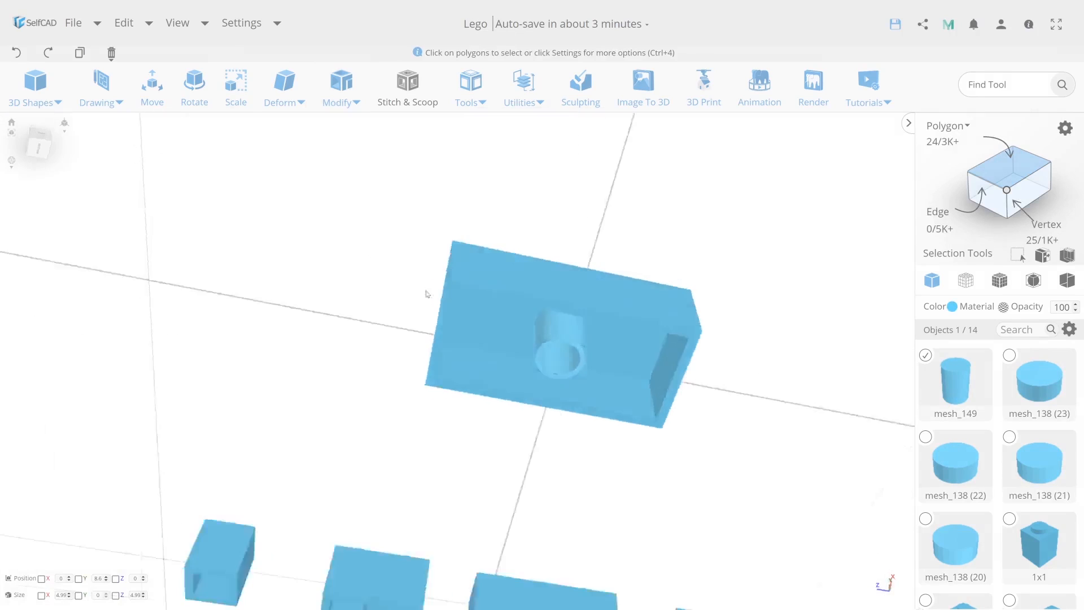
Step: Duplicate the hollow cylinder and move the copy to Z 8
left_click(981, 170)
left_click_drag(544, 458, 584, 400)
key("m")
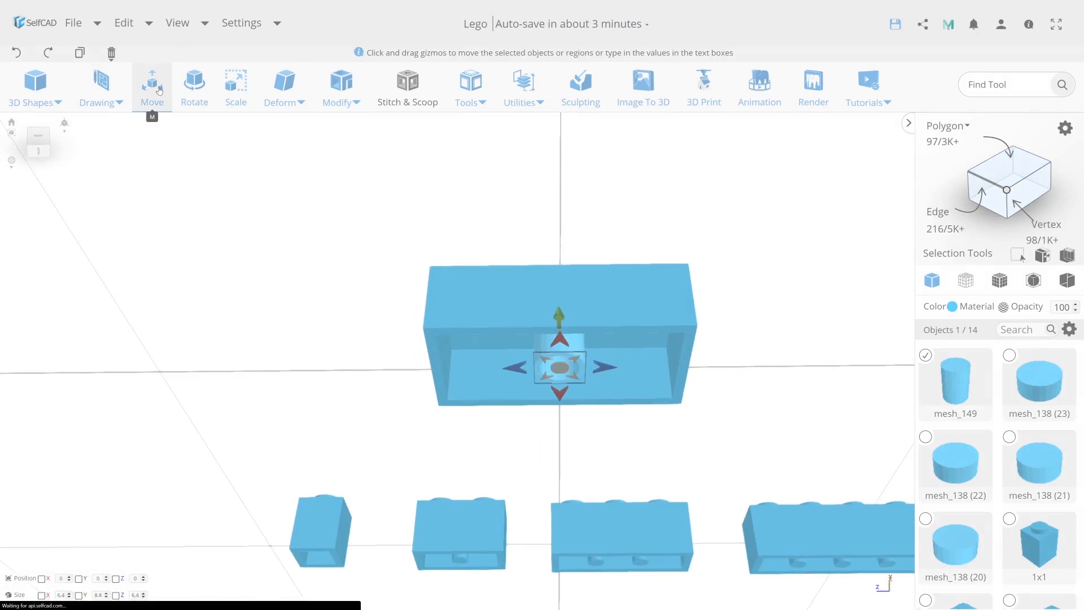
mouse_move(113, 100)
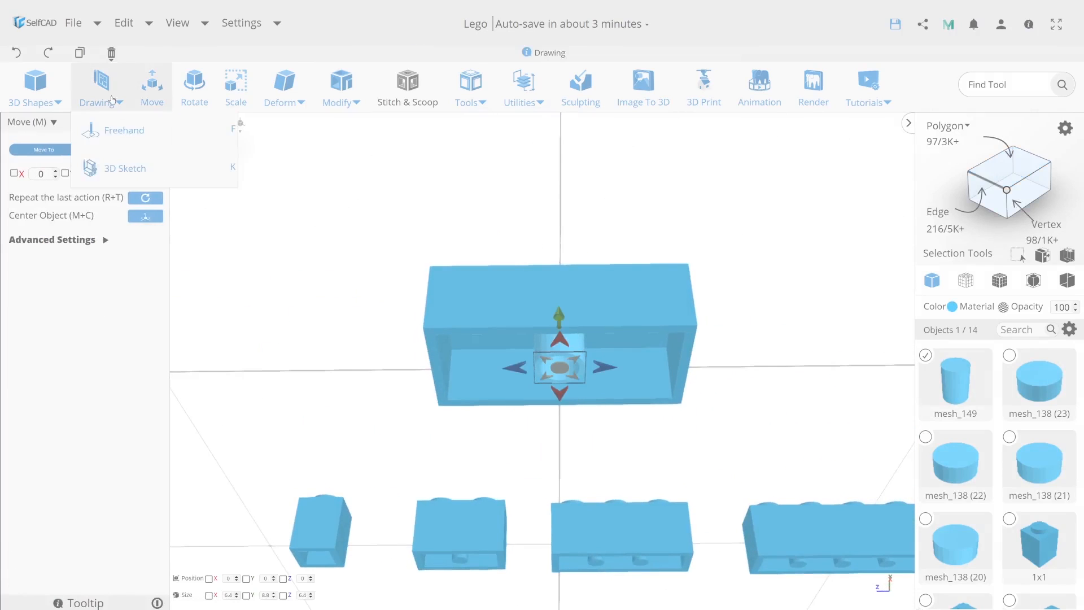
left_click(79, 53)
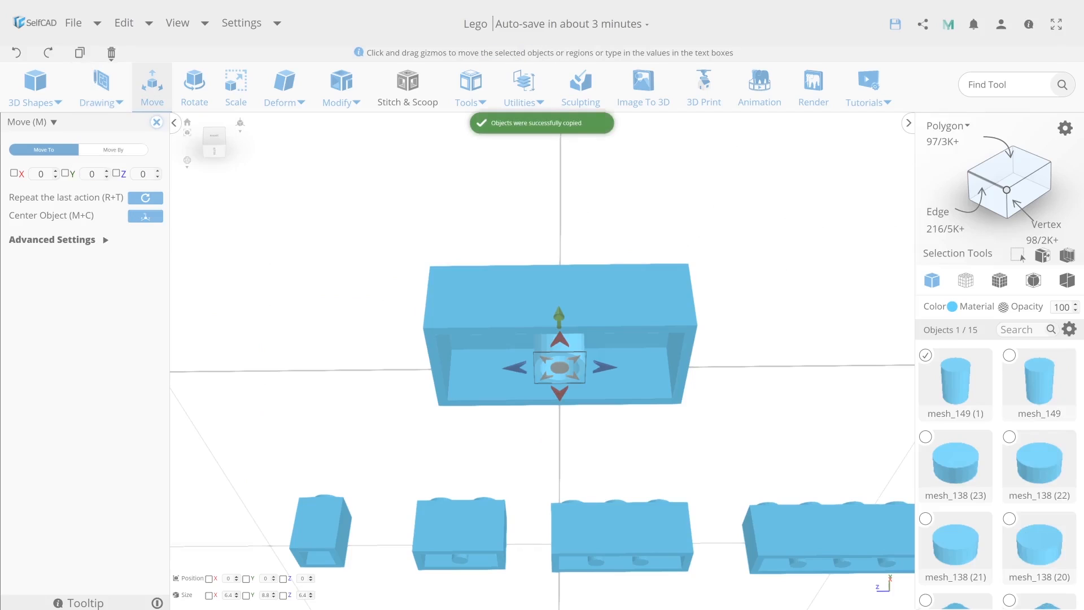
type("8")
key("Return")
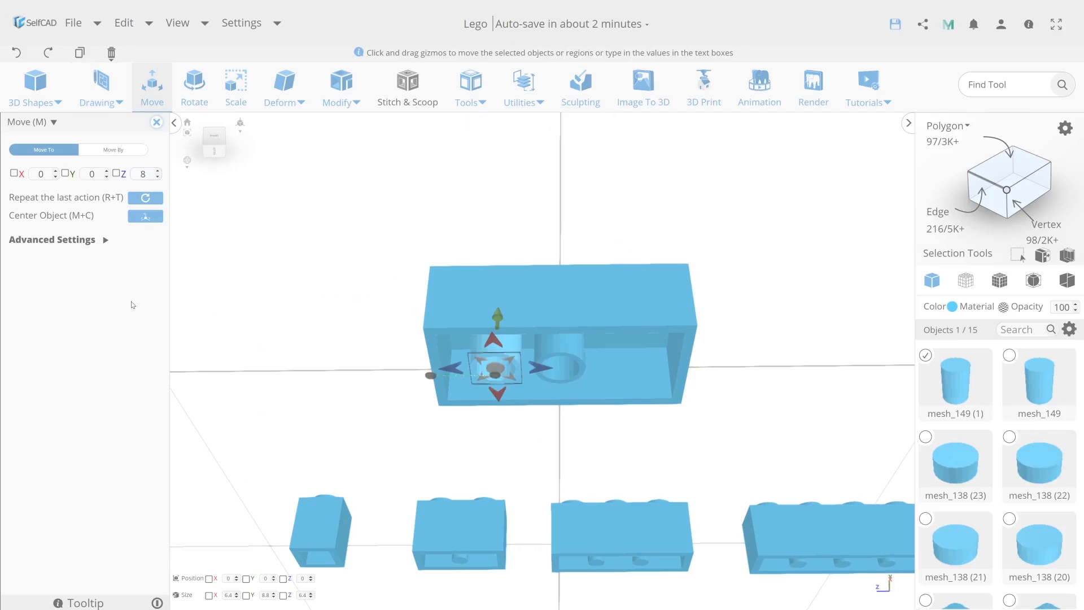
Step: Duplicate the hollow cylinder at Z 8 and move the new copy to Z -8
left_click(80, 53)
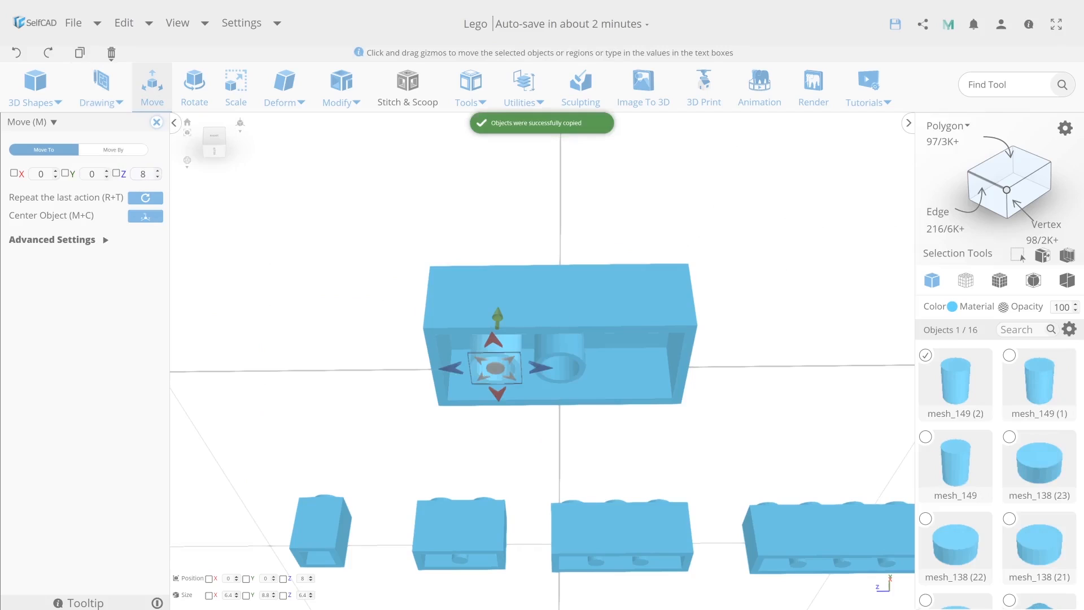
type("-8")
key("Return")
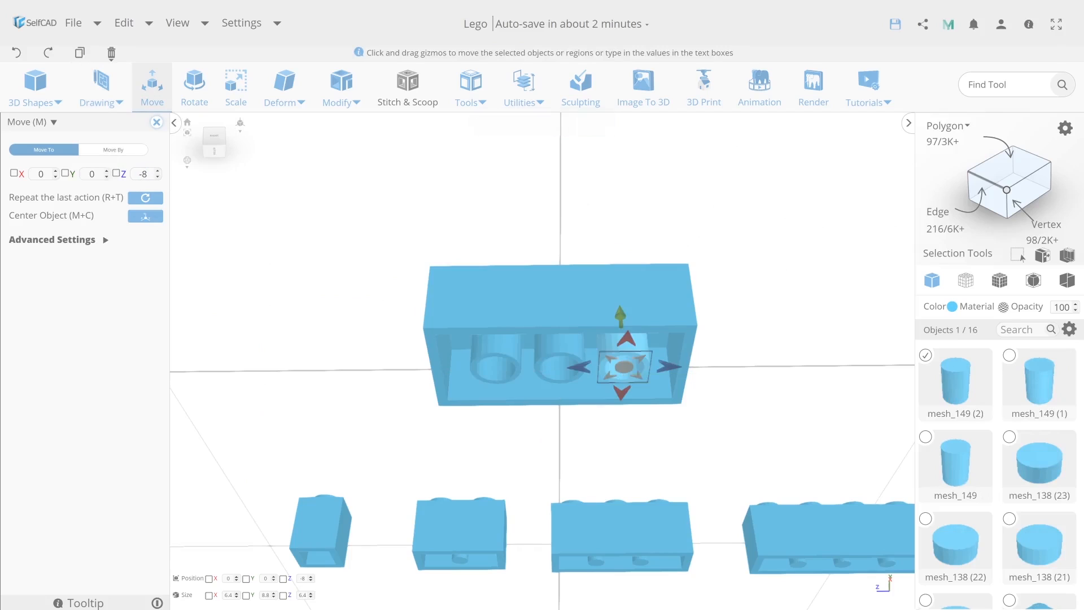
Step: Select every part of the eight-stud brick and place a copy beside the 1x4 brick, at about Z -48
scroll(664, 312, "down", 2)
left_click_drag(661, 225, 661, 257)
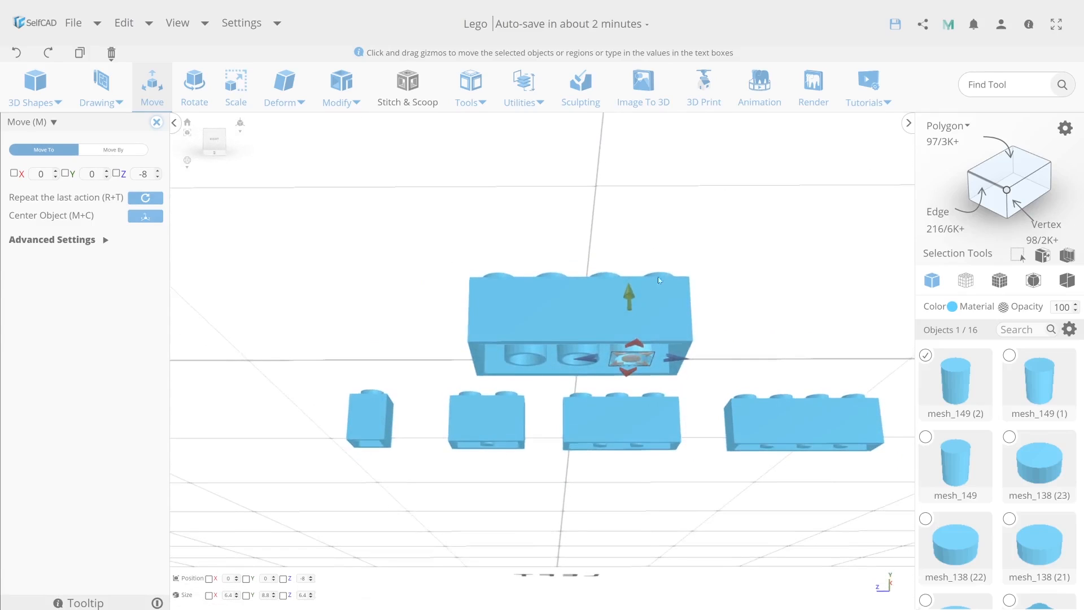
left_click_drag(694, 361, 411, 218, "shift")
left_click_drag(610, 215, 636, 316)
left_click_drag(710, 349, 424, 265, "shift")
scroll(608, 363, "down", 2)
right_click_drag(692, 291, 627, 364)
left_click_drag(514, 451, 775, 307, "shift")
Step: Union the copied eight-stud brick's parts into one object and name it 2x4
left_click(407, 88)
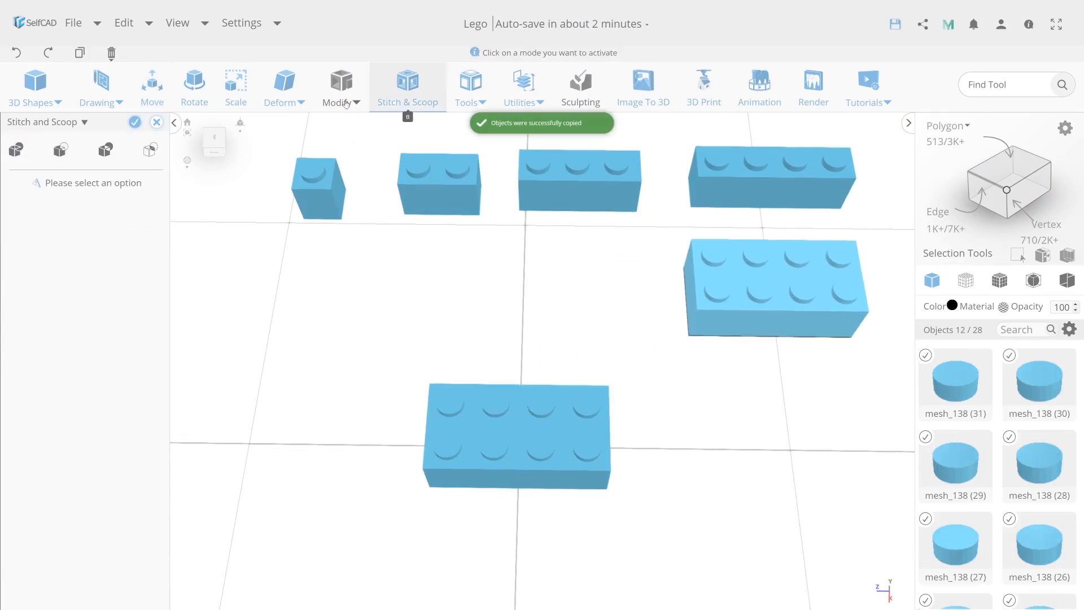
left_click(17, 149)
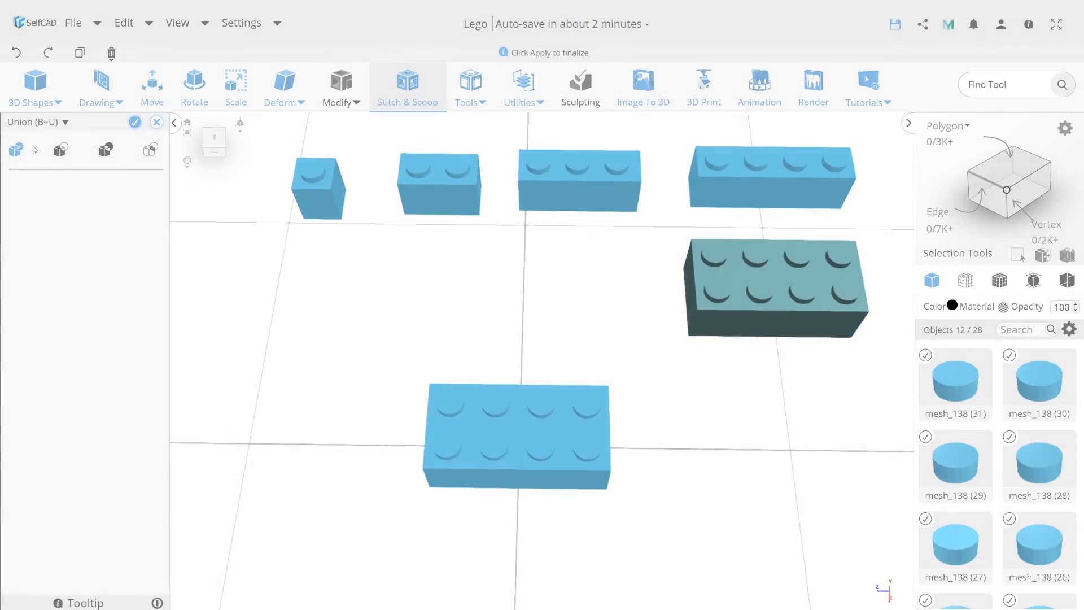
left_click(135, 122)
double_click(962, 420)
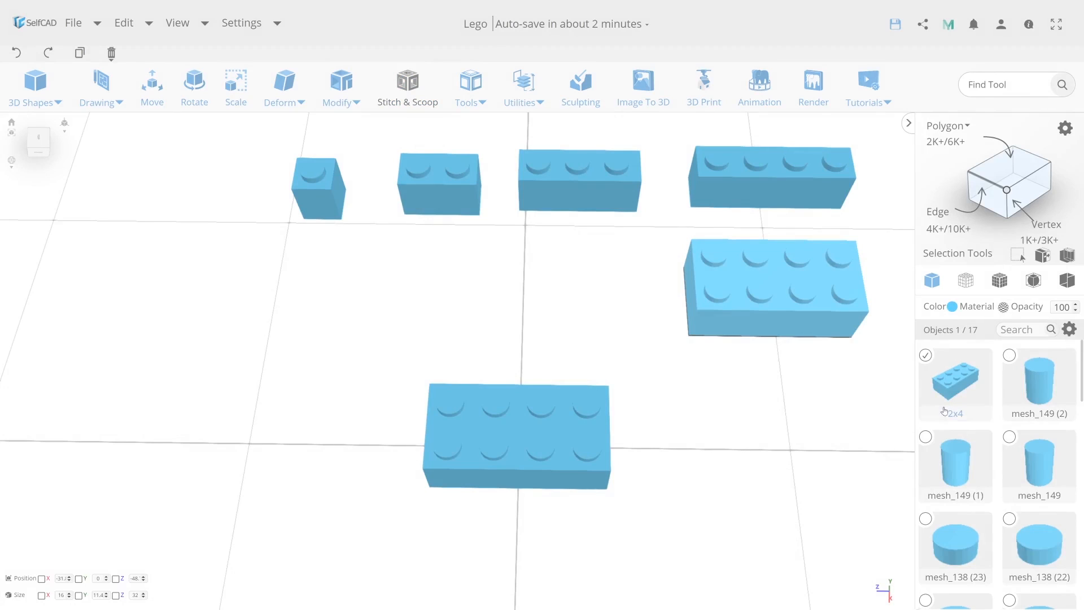
Step: Delete the two studs at the negative-Z end of the original eight-stud brick
left_click(548, 448)
left_click(584, 446)
left_click(586, 406, "shift")
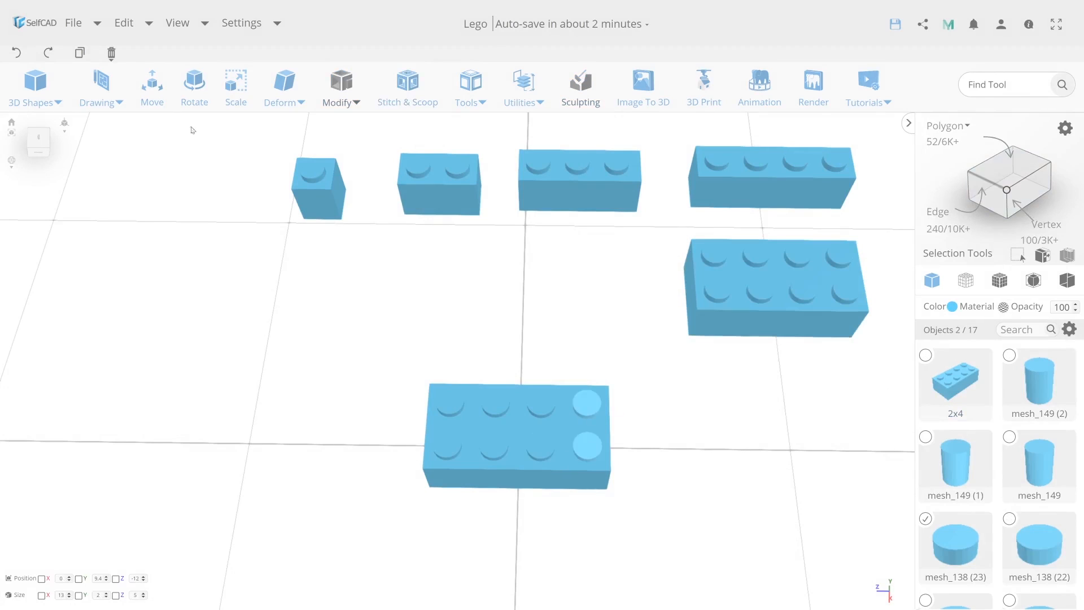
left_click(136, 70)
Step: Shorten the brick body by moving its eight vertices at the stud-free end to about Z -7.35
left_click(575, 341)
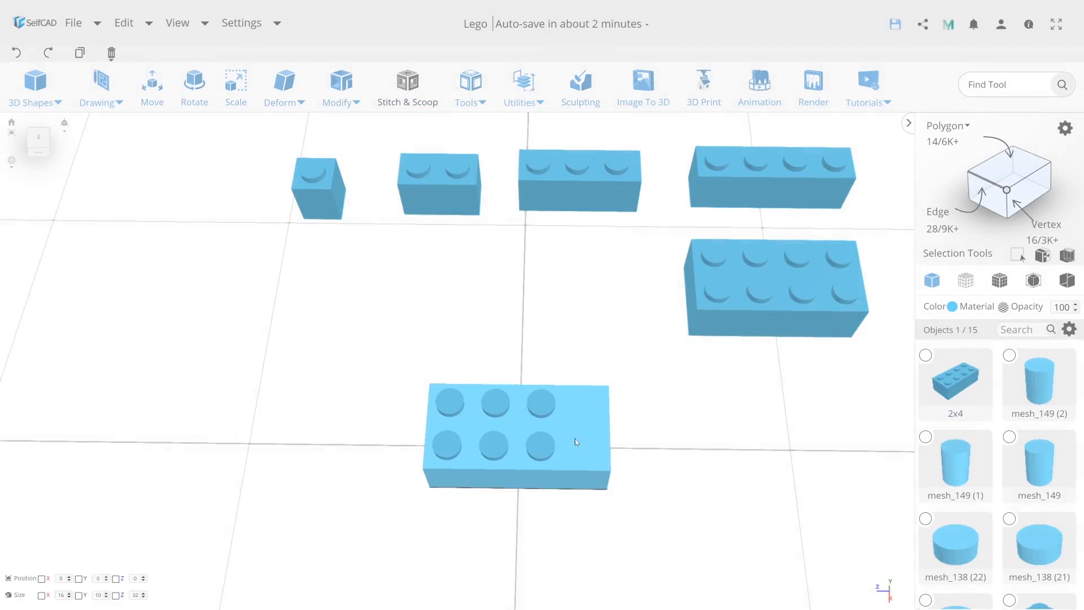
left_click(1004, 201)
left_click_drag(651, 504, 581, 368)
key("m")
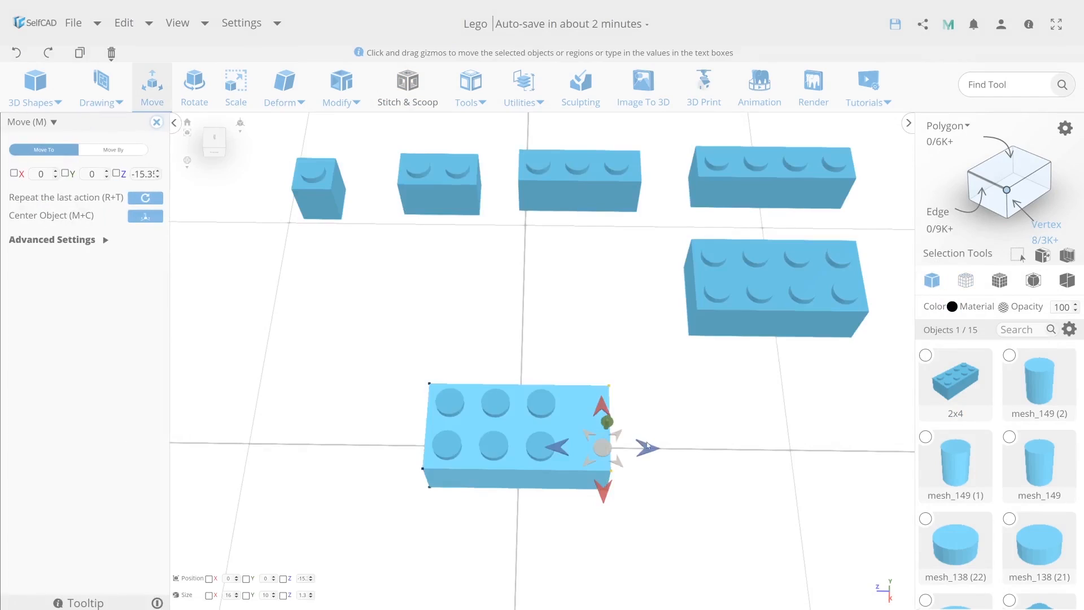
left_click_drag(643, 449, 602, 449)
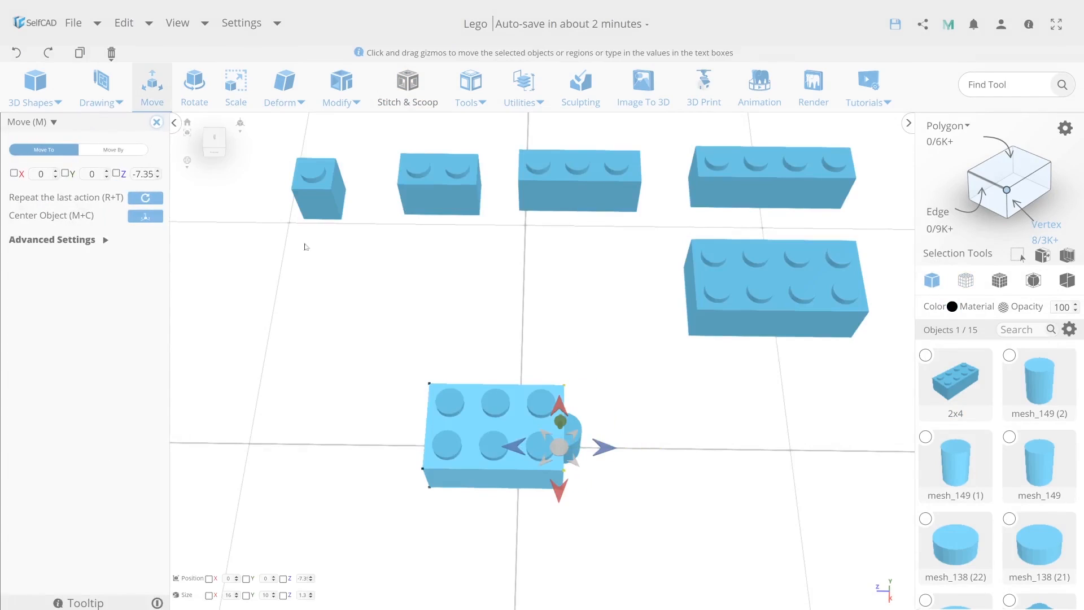
Step: Delete the hollow cylinder protruding from the shortened end of the six-stud brick
left_click(1016, 191)
left_click(580, 446)
left_click(111, 52)
left_click(131, 69)
Step: Select every part of the six-stud brick and place a copy next to the 2x4 brick, at about X -32, Z -12
left_click(511, 341)
right_click_drag(534, 485, 605, 336)
right_click_drag(474, 255, 480, 367)
left_click(554, 359)
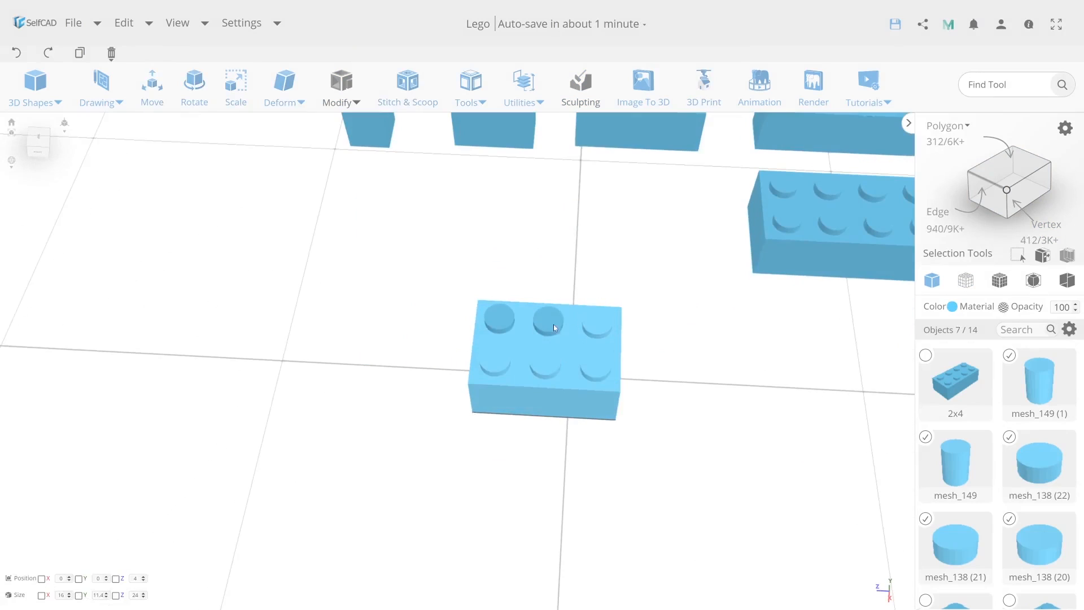
left_click(503, 325)
key("m")
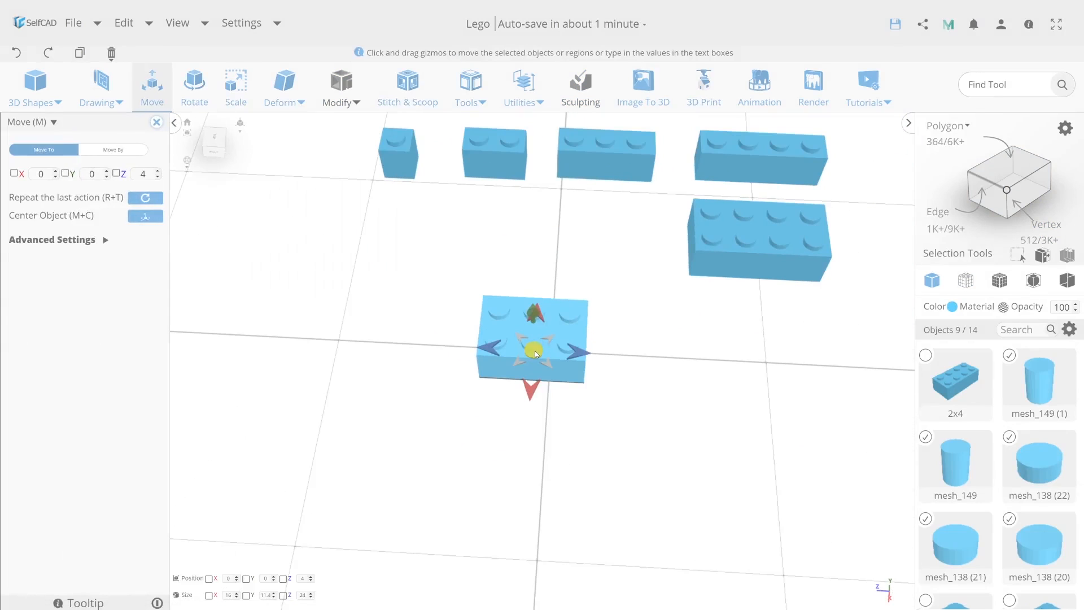
left_click_drag(531, 353, 608, 245, "shift")
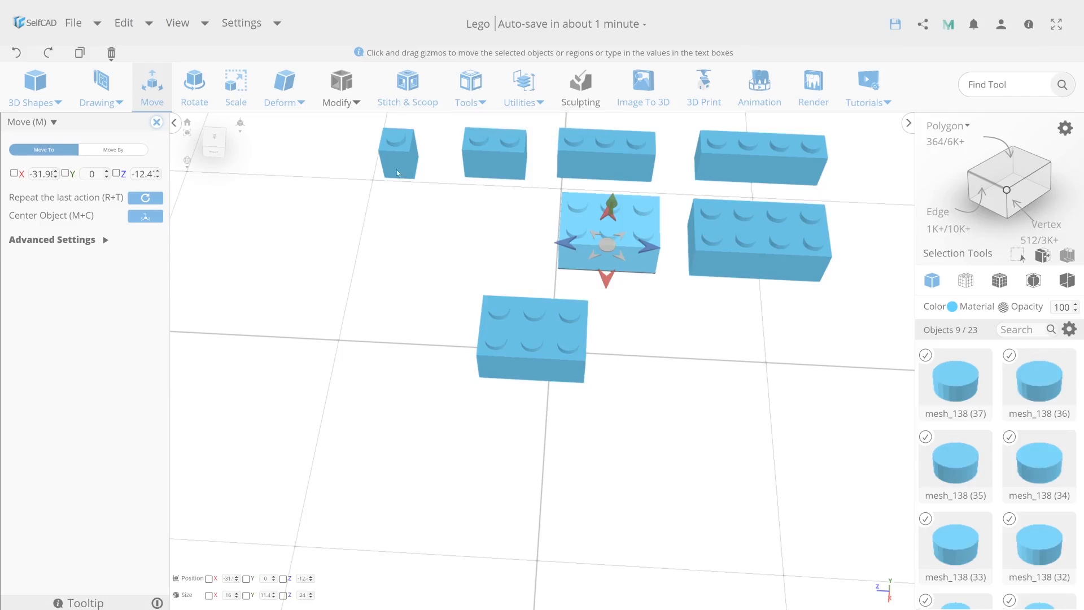
Step: Union the copied six-stud brick's parts into one object and name it 2x3
left_click(407, 85)
left_click(25, 154)
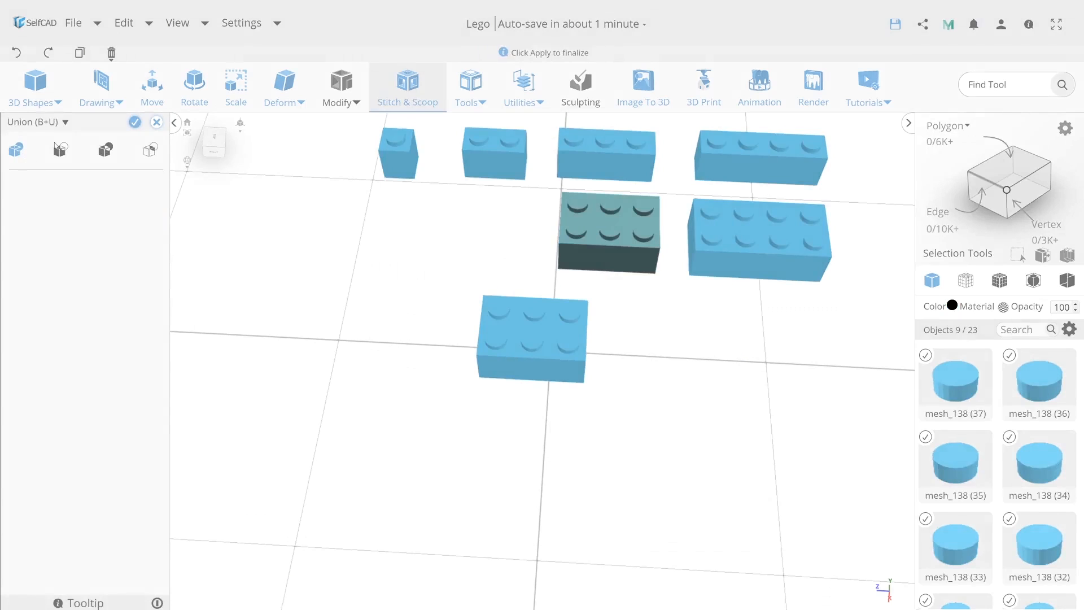
left_click(133, 125)
double_click(956, 413)
type("2x3")
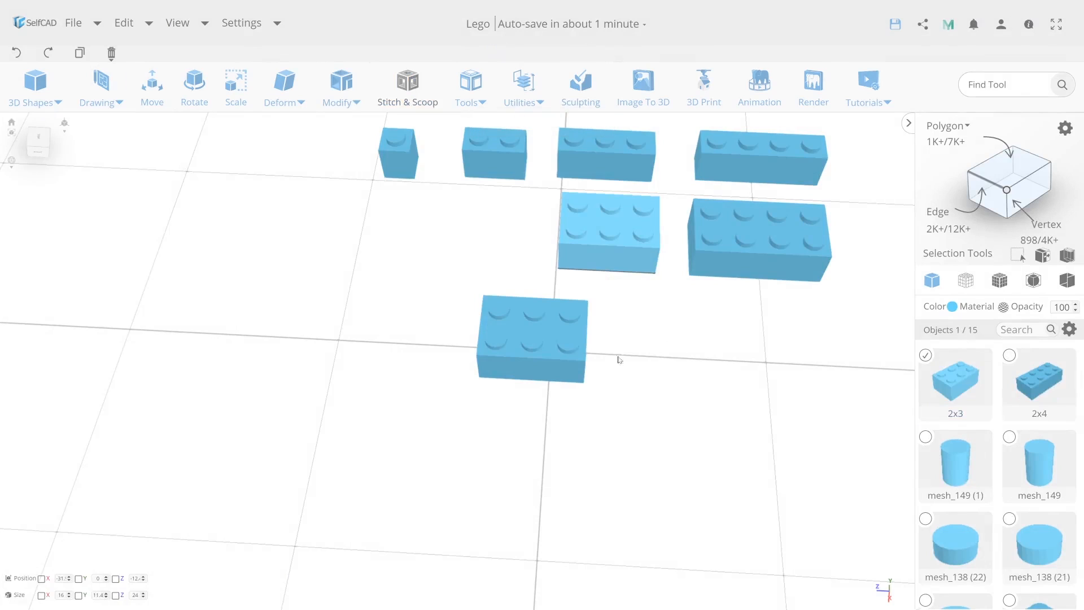
Step: Delete the two studs at the positive-Z end of the original six-stud brick
left_click(501, 345)
left_click(496, 312, "shift")
mouse_move(112, 55)
left_click(134, 70)
Step: Shorten the brick body to four studs by moving its eight stud-free end vertices to about Z 7.35
left_click(518, 342)
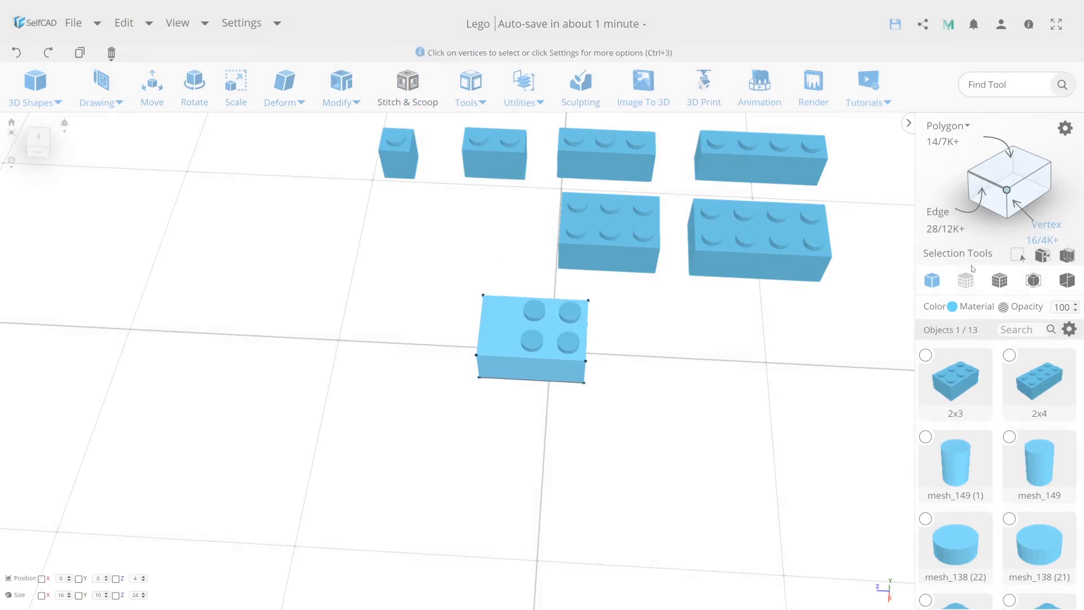
left_click(965, 281)
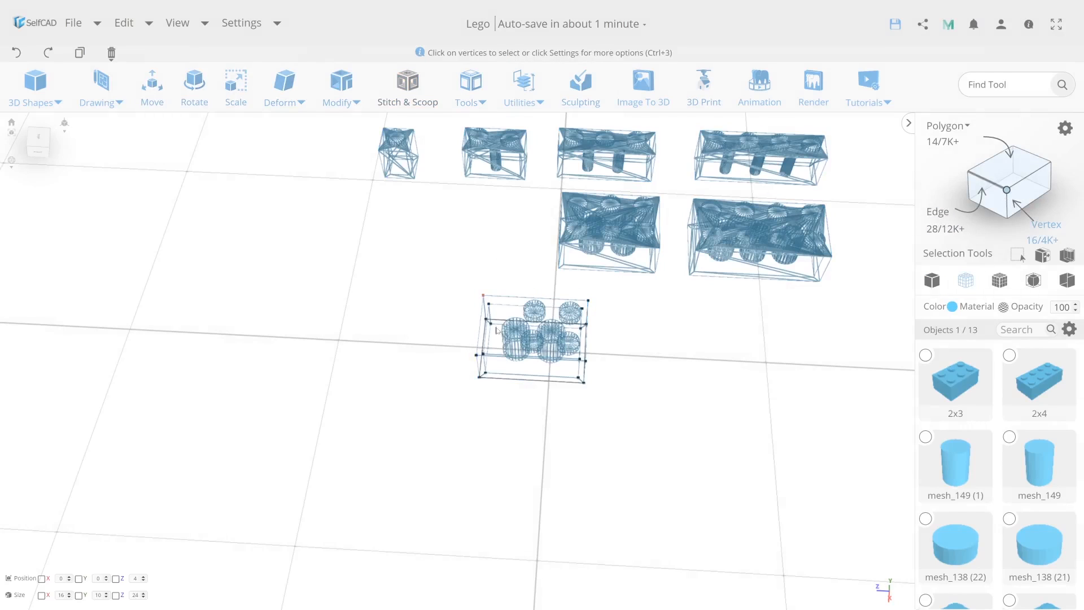
left_click(931, 281)
left_click(148, 94)
left_click_drag(524, 351, 565, 359)
left_click(157, 123)
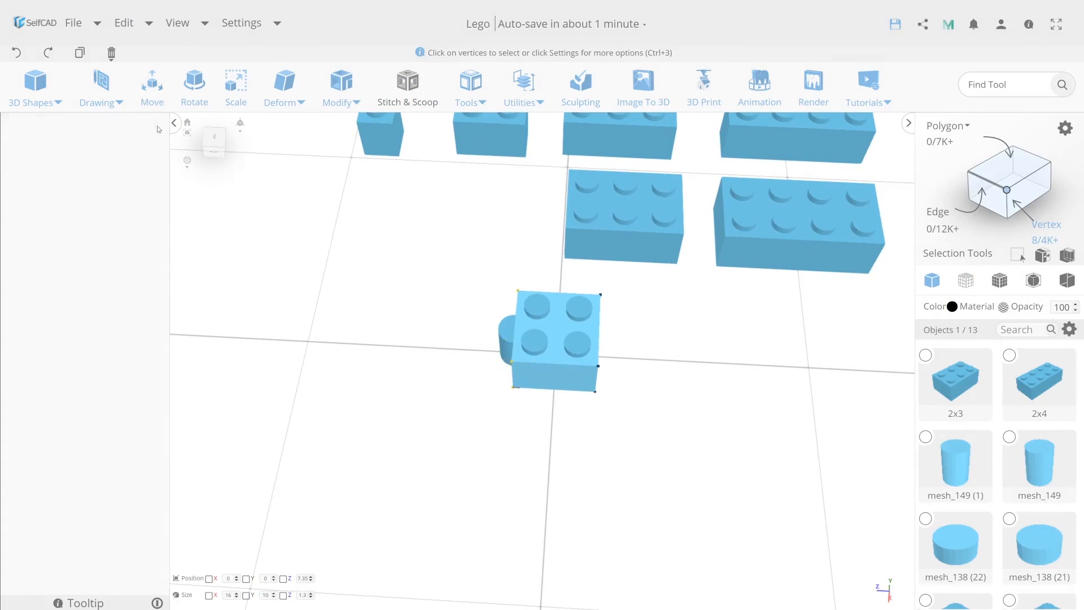
Step: Delete the hollow cylinder sticking out of the four-stud brick's shortened end
left_click(506, 338)
left_click(112, 54)
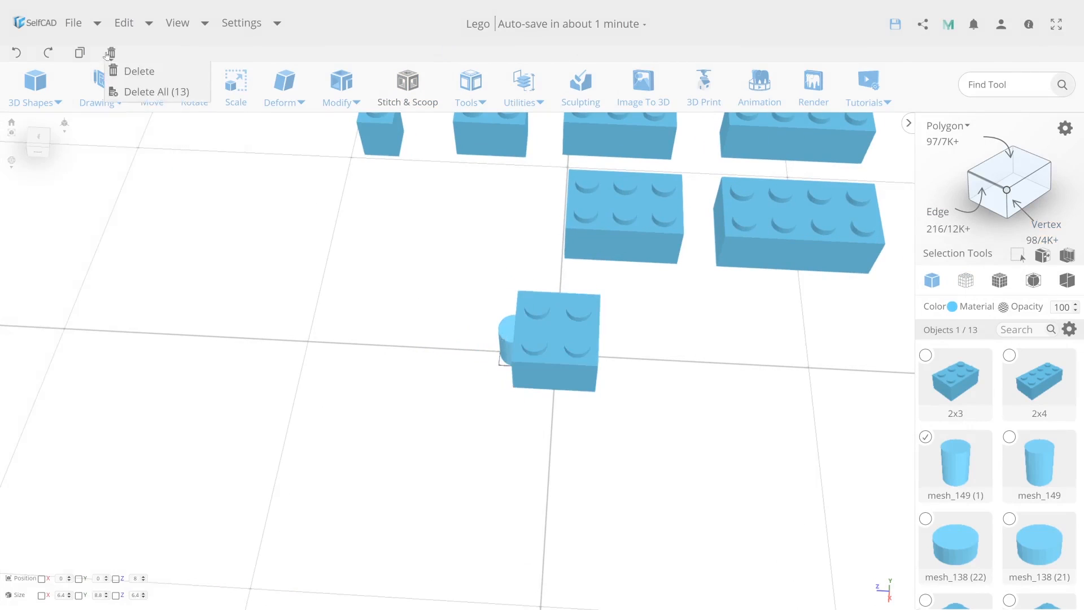
left_click(136, 68)
Step: Select all parts of the four-stud brick and union them into one object
left_click(511, 343)
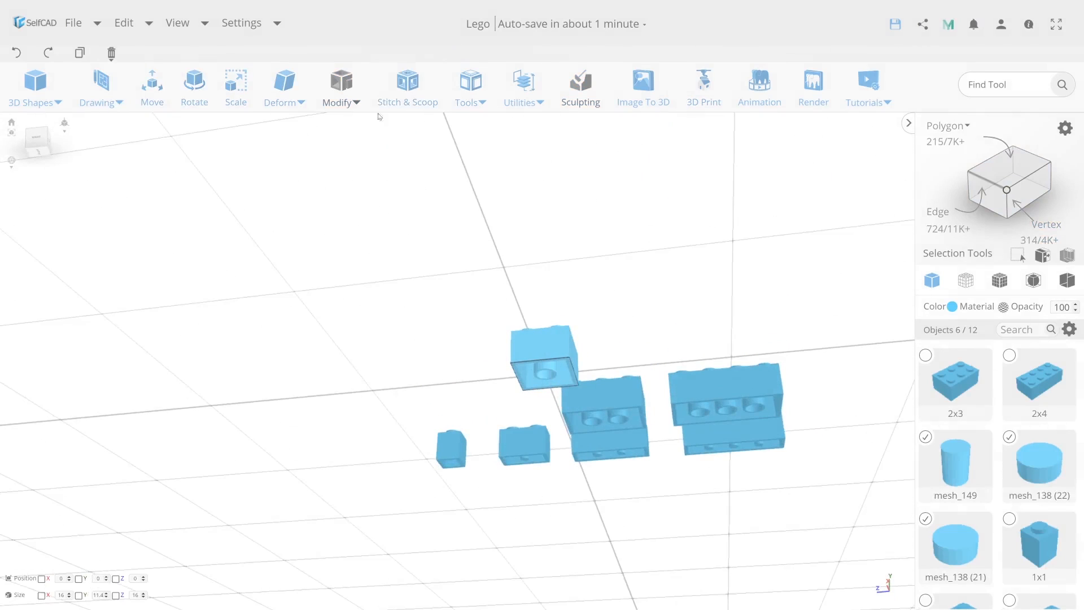
left_click(408, 86)
left_click(16, 149)
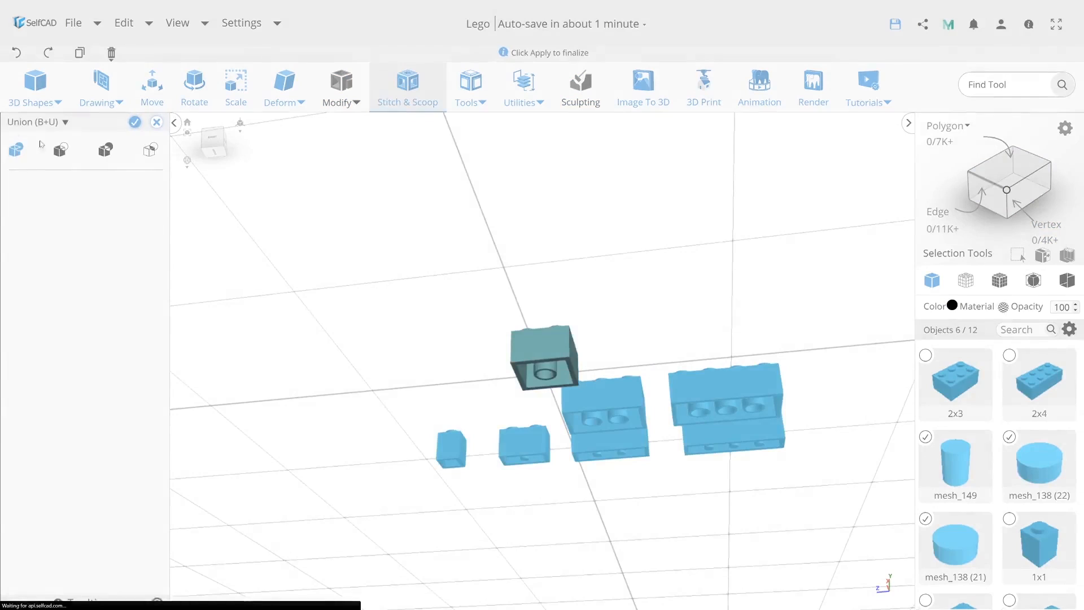
left_click(135, 124)
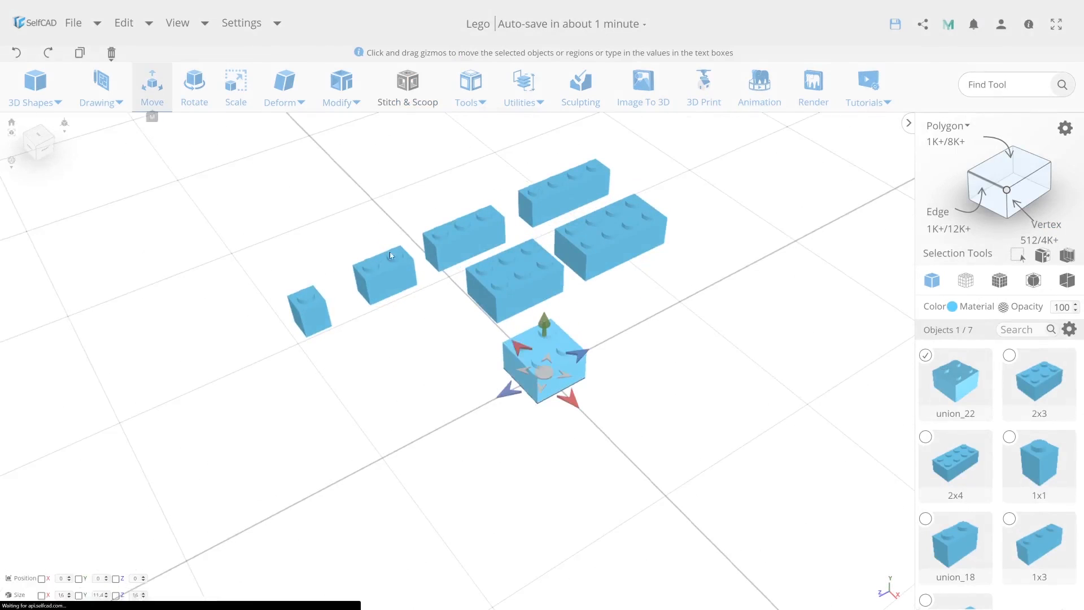
Step: Move the merged four-stud brick beside the 2x3 brick at X -32, Z 17, and name it 2x2
left_click_drag(551, 373, 430, 332)
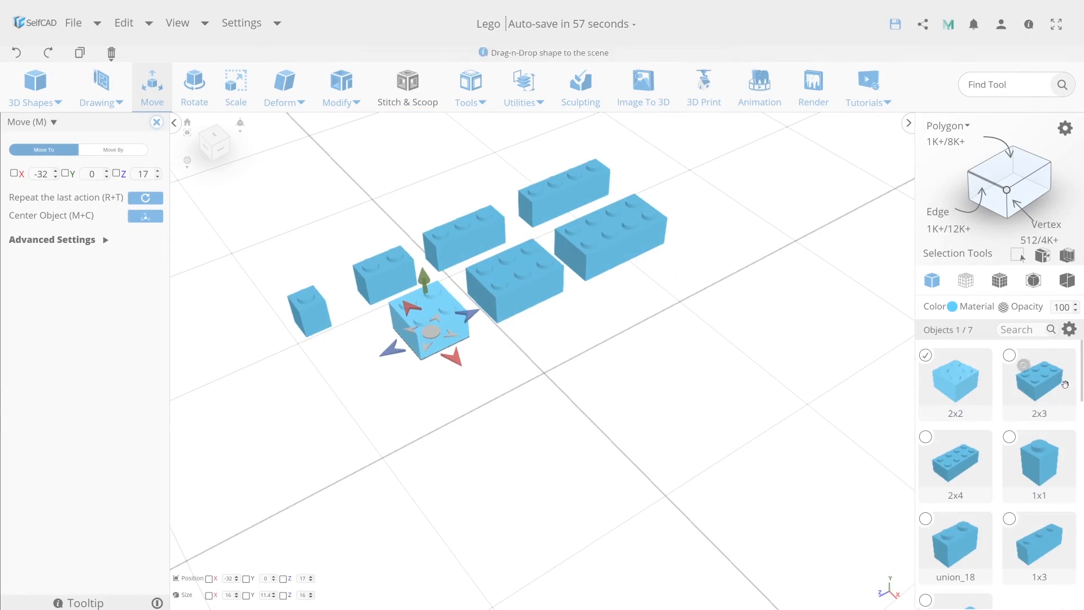
scroll(1082, 434, "down", 2)
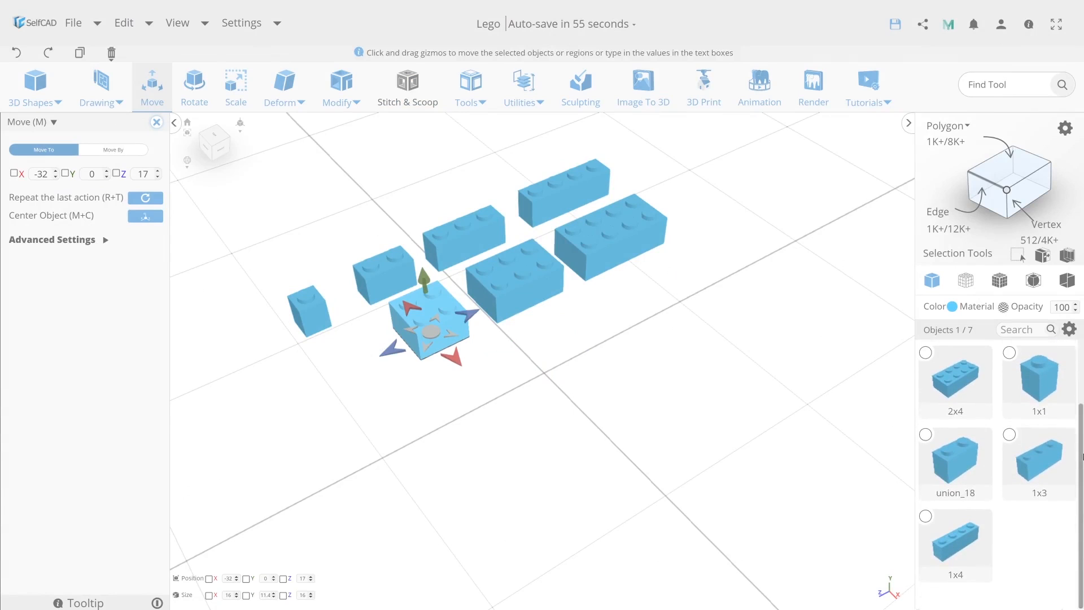
Step: Select all seven bricks and centre them together on the origin, clearing the selection when done
left_click_drag(736, 414, 325, 215)
left_click(159, 102)
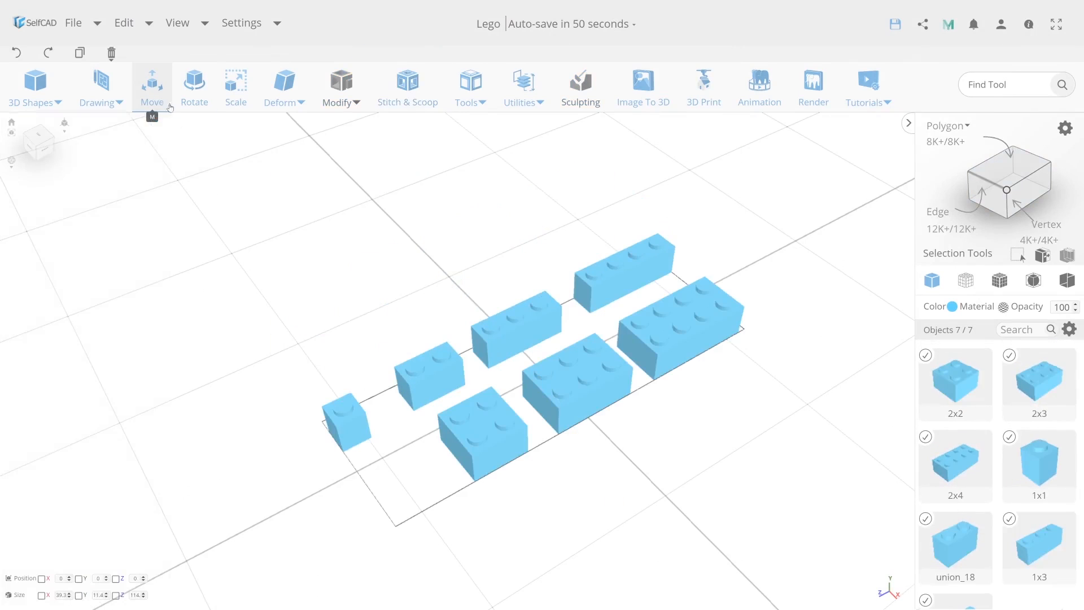
left_click(715, 471)
scroll(706, 469, "down", 5)
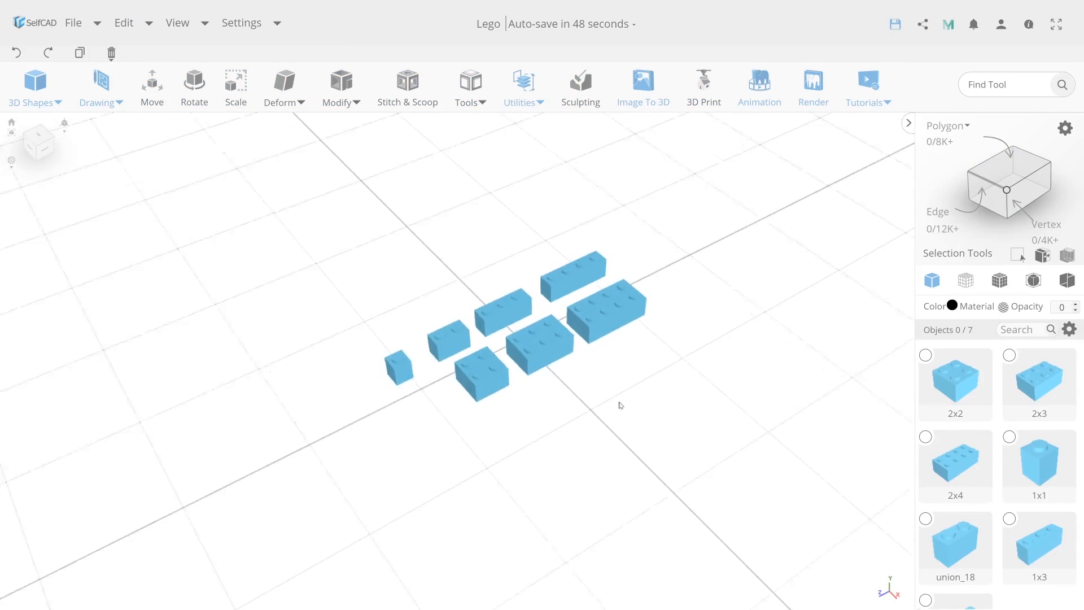
right_click_drag(714, 392, 609, 370)
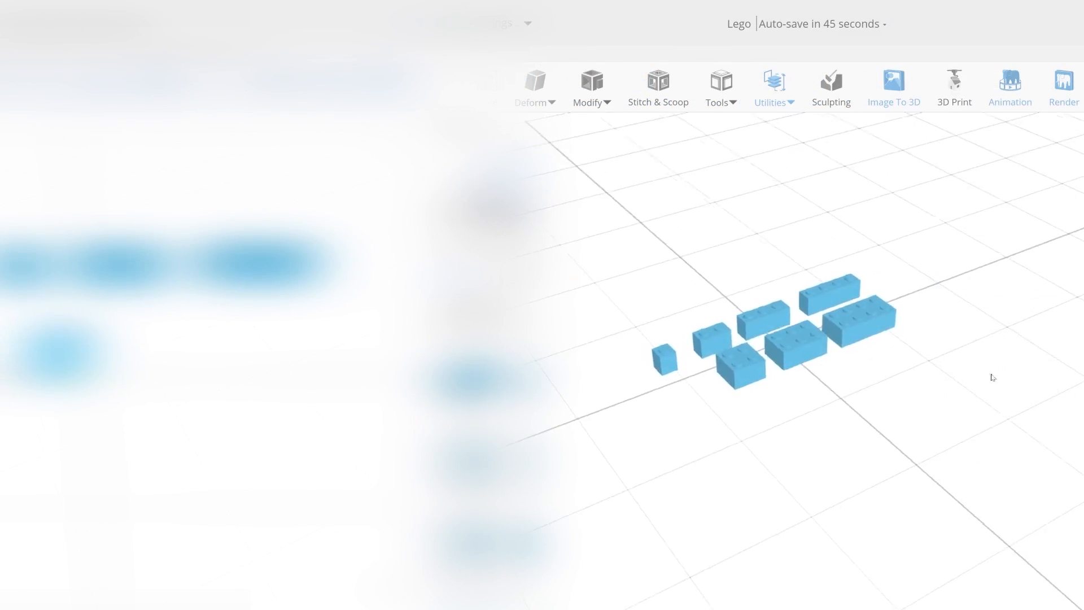
right_click_drag(859, 370, 746, 369)
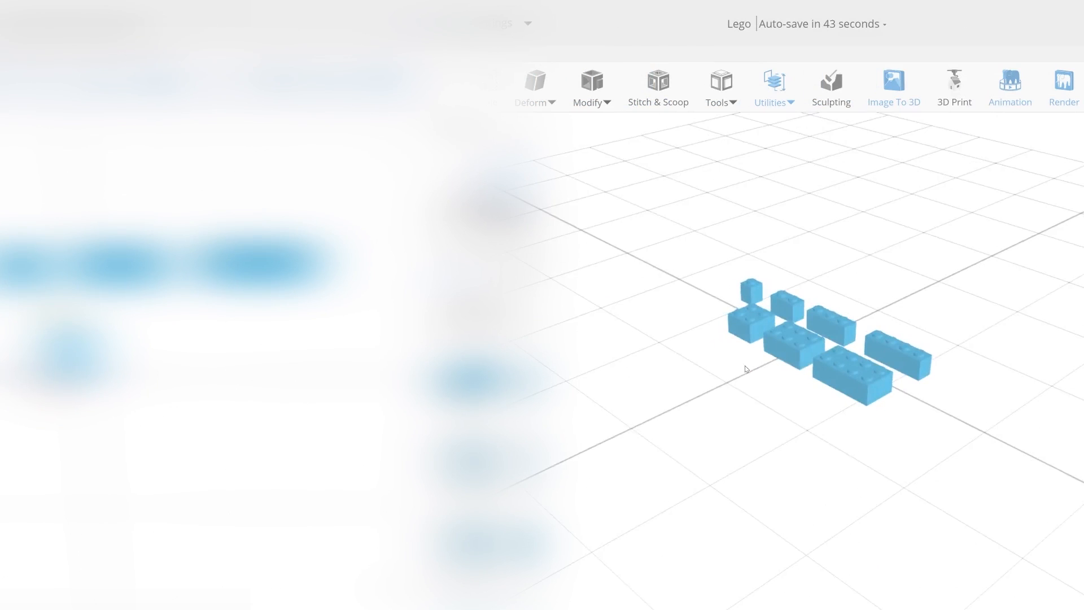